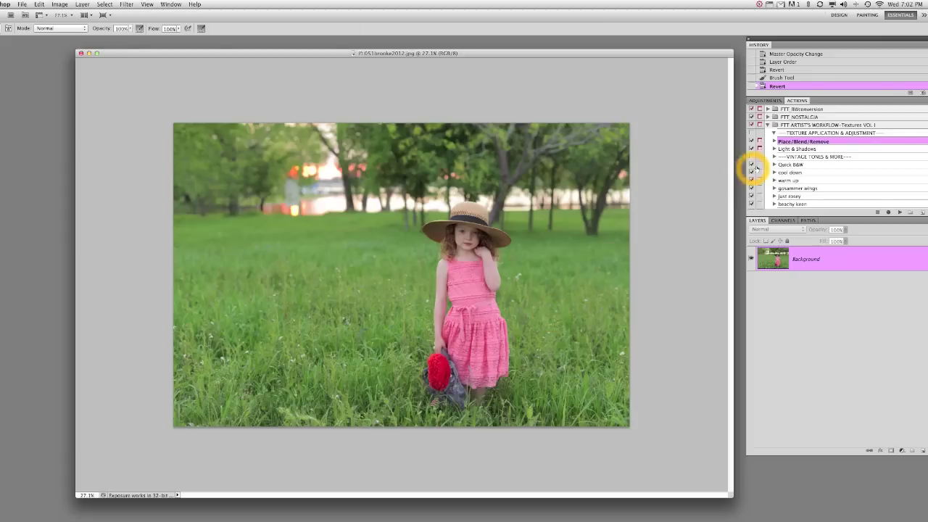
- Start the Place/Blend/Remove texture action from the Actions panel
{"action": "left_click", "coordinate": [899, 212]}
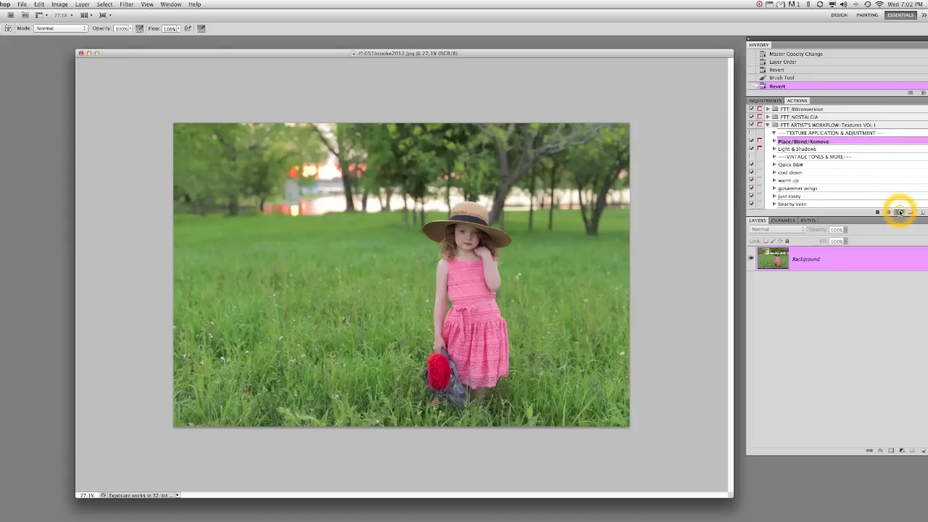
- Place the FTT sunburst overlay PNG from FTT Vintage Overlays II as the texture
{"action": "left_click", "coordinate": [528, 175]}
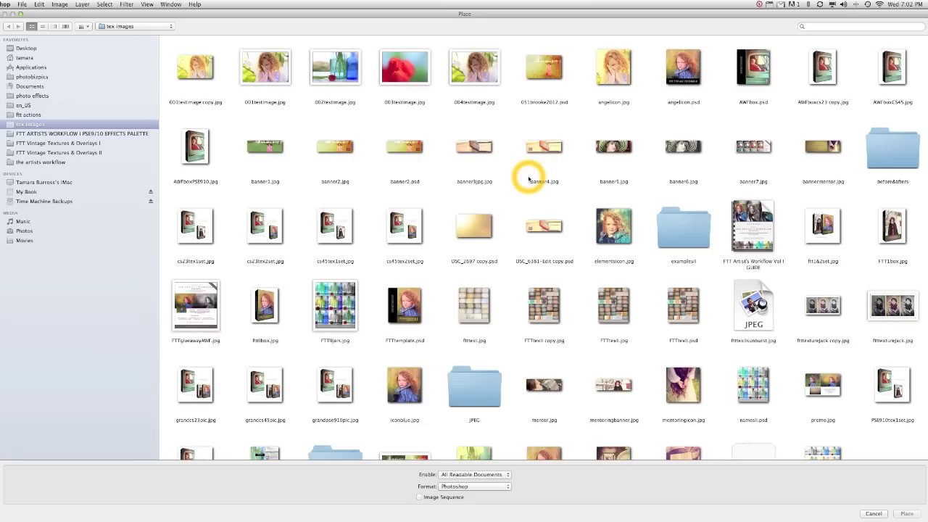
{"action": "left_click", "coordinate": [49, 152]}
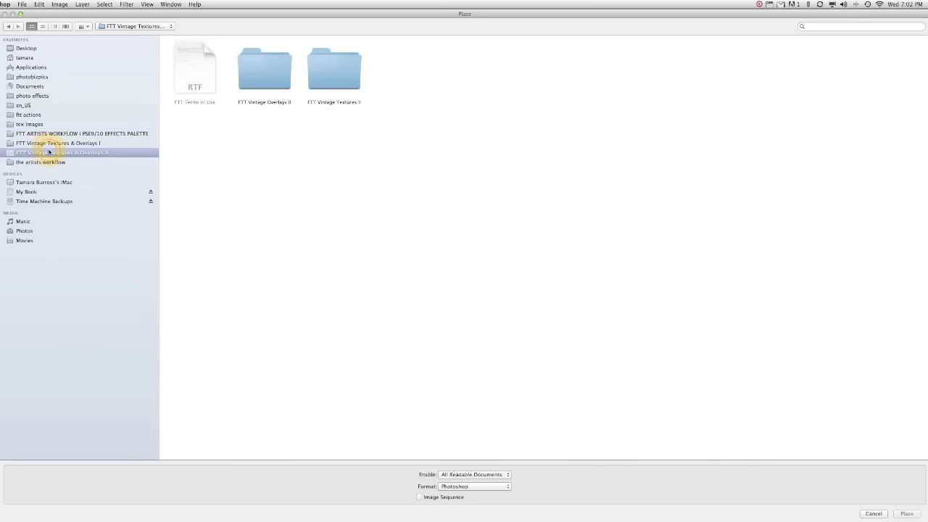
{"action": "double_click", "coordinate": [268, 72]}
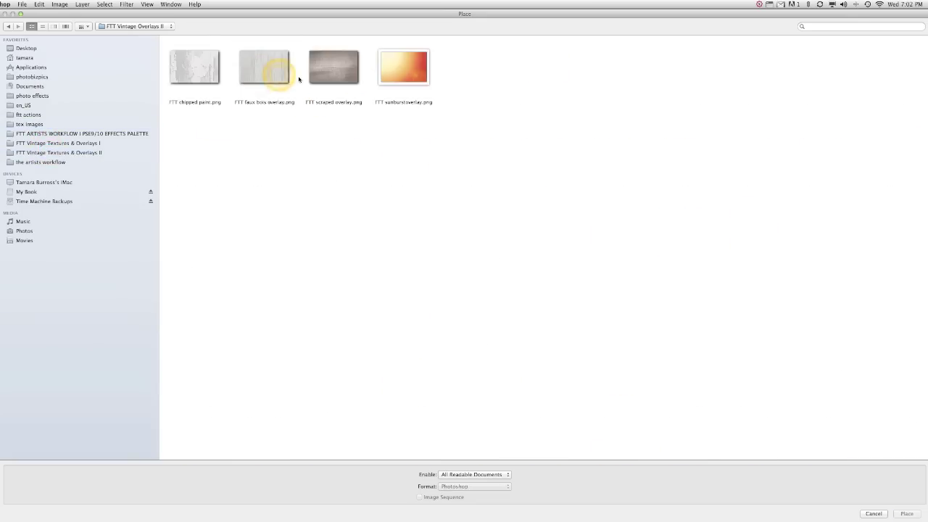
{"action": "double_click", "coordinate": [397, 66]}
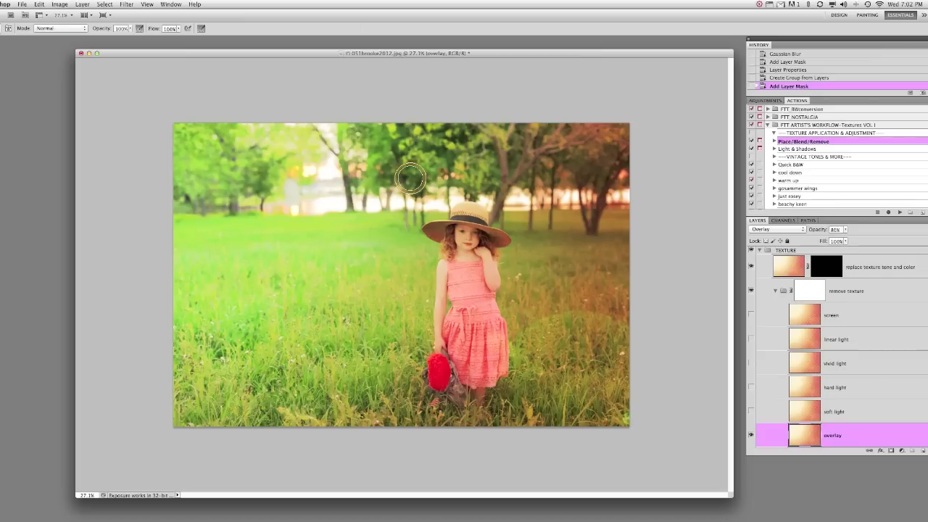
{"action": "left_click", "coordinate": [410, 178]}
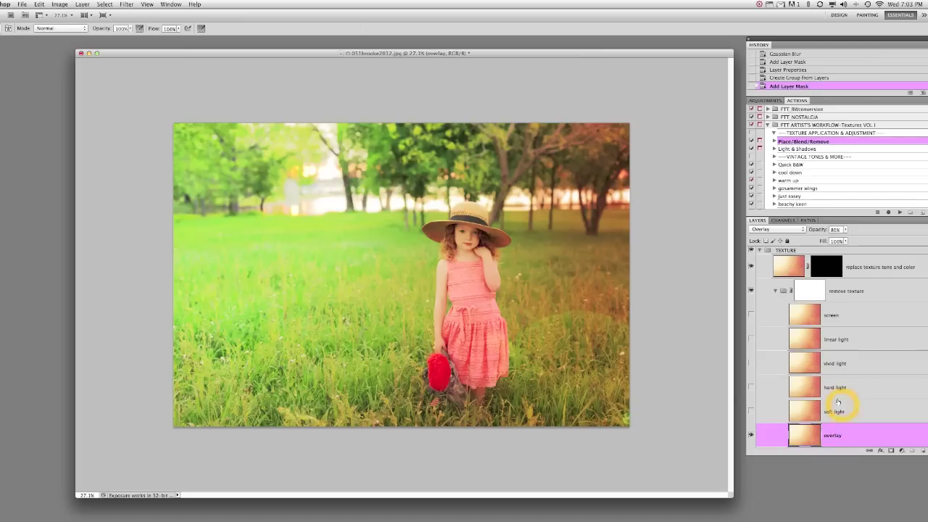
- Show the hard light texture copy instead of overlay and slightly lower its opacity
{"action": "left_click", "coordinate": [752, 388]}
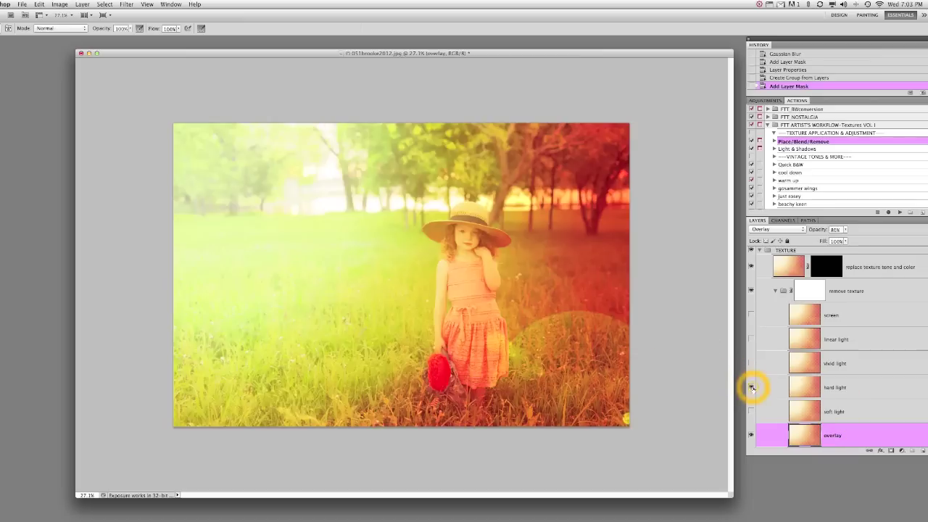
{"action": "left_click", "coordinate": [751, 435]}
{"action": "left_click", "coordinate": [839, 387]}
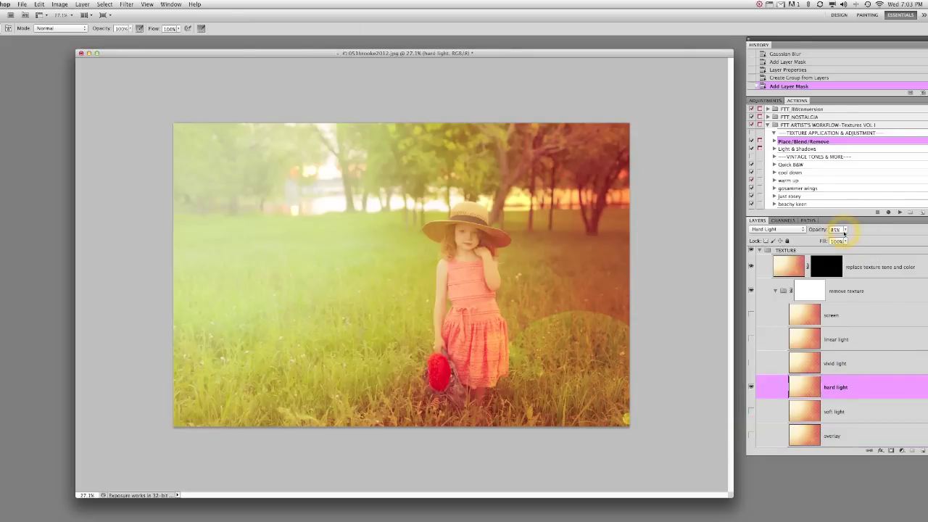
{"action": "left_click", "coordinate": [844, 232]}
{"action": "left_click_drag", "start_coordinate": [849, 238], "coordinate": [846, 237]}
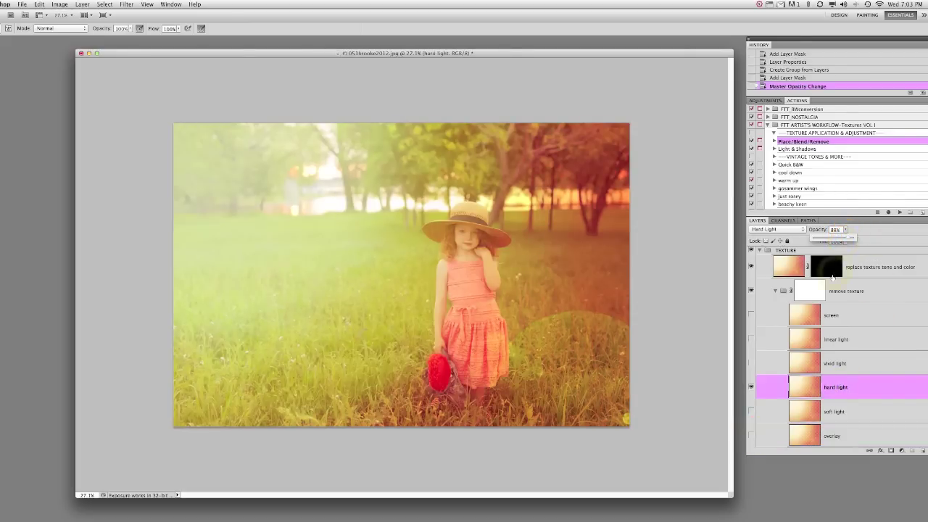
- Brush the remove texture mask to clear the texture from the girl's face
{"action": "left_click", "coordinate": [814, 291]}
{"action": "left_click", "coordinate": [457, 260]}
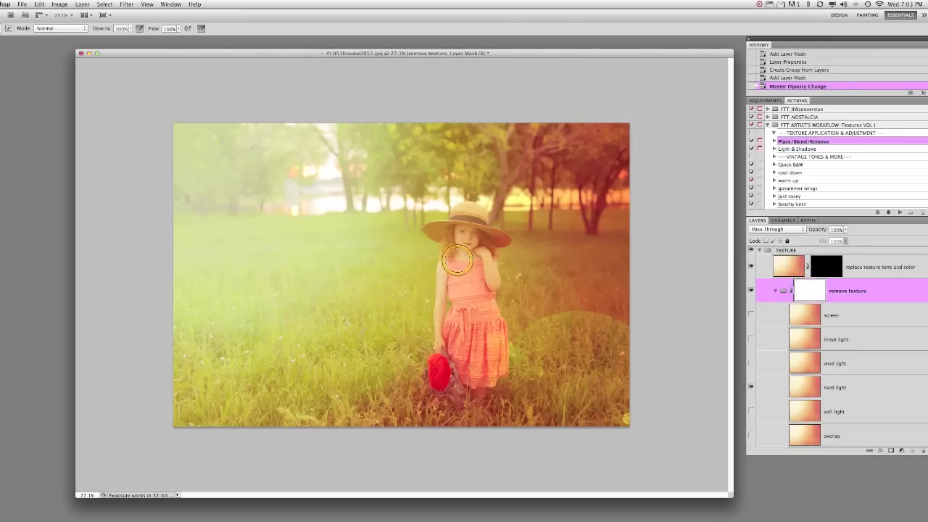
{"action": "mouse_move", "coordinate": [463, 257]}
{"action": "left_mouse_down"}
{"action": "mouse_move", "coordinate": [459, 243]}
{"action": "mouse_move", "coordinate": [480, 239]}
{"action": "mouse_move", "coordinate": [475, 223]}
{"action": "mouse_move", "coordinate": [461, 244]}
{"action": "mouse_move", "coordinate": [479, 267]}
{"action": "mouse_move", "coordinate": [485, 256]}
{"action": "mouse_move", "coordinate": [455, 269]}
{"action": "mouse_move", "coordinate": [453, 262]}
{"action": "mouse_move", "coordinate": [482, 276]}
{"action": "mouse_move", "coordinate": [452, 291]}
{"action": "mouse_move", "coordinate": [454, 280]}
{"action": "mouse_move", "coordinate": [463, 289]}
{"action": "mouse_move", "coordinate": [479, 283]}
{"action": "mouse_move", "coordinate": [485, 269]}
{"action": "mouse_move", "coordinate": [473, 235]}
{"action": "mouse_move", "coordinate": [454, 261]}
{"action": "mouse_move", "coordinate": [452, 244]}
{"action": "mouse_move", "coordinate": [468, 251]}
{"action": "mouse_move", "coordinate": [476, 240]}
{"action": "mouse_move", "coordinate": [479, 290]}
{"action": "left_mouse_up"}
{"action": "left_click", "coordinate": [464, 240]}
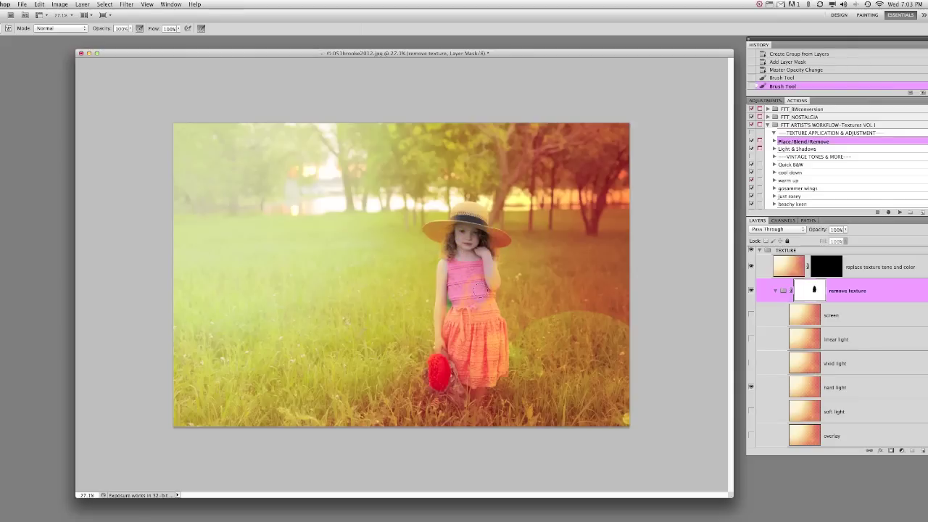
- Fade the last brush stroke to partly bring the texture back
{"action": "key", "text": "super+shift+f"}
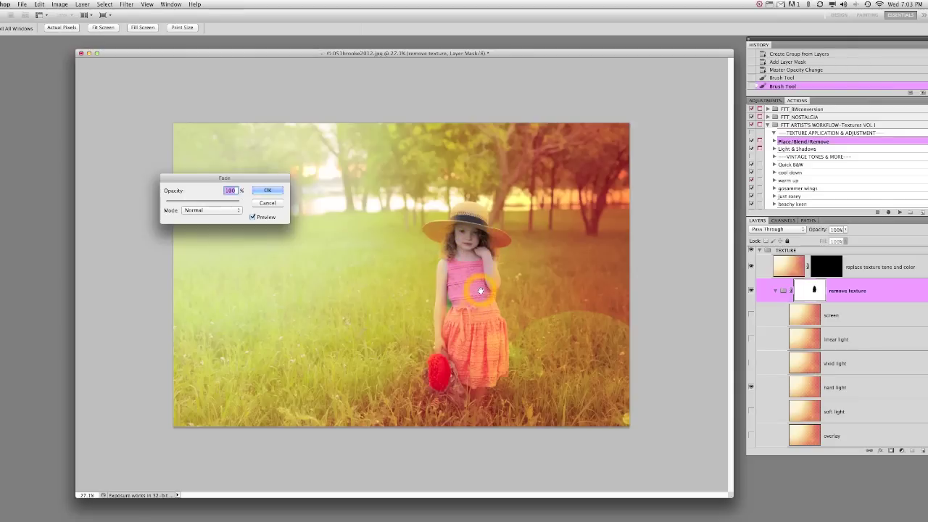
{"action": "left_click", "coordinate": [220, 203]}
{"action": "left_click", "coordinate": [268, 190]}
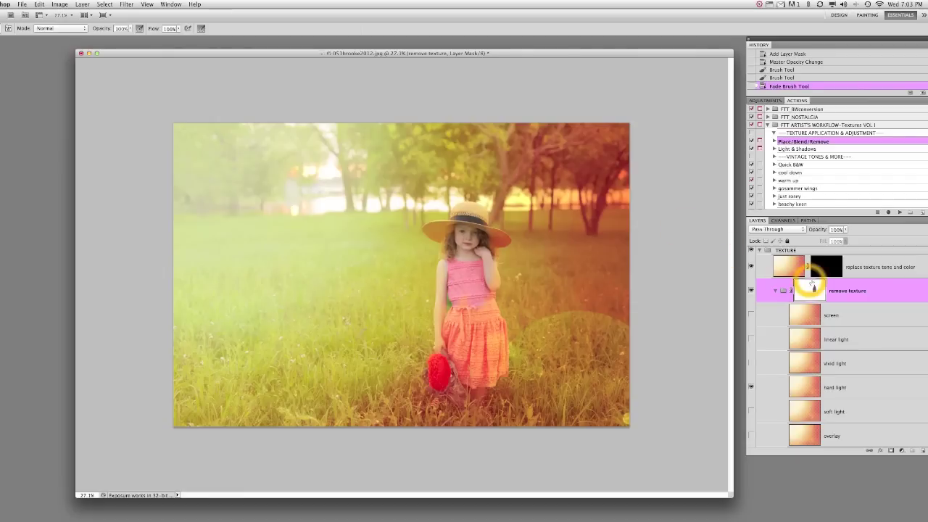
{"action": "left_click", "coordinate": [829, 269]}
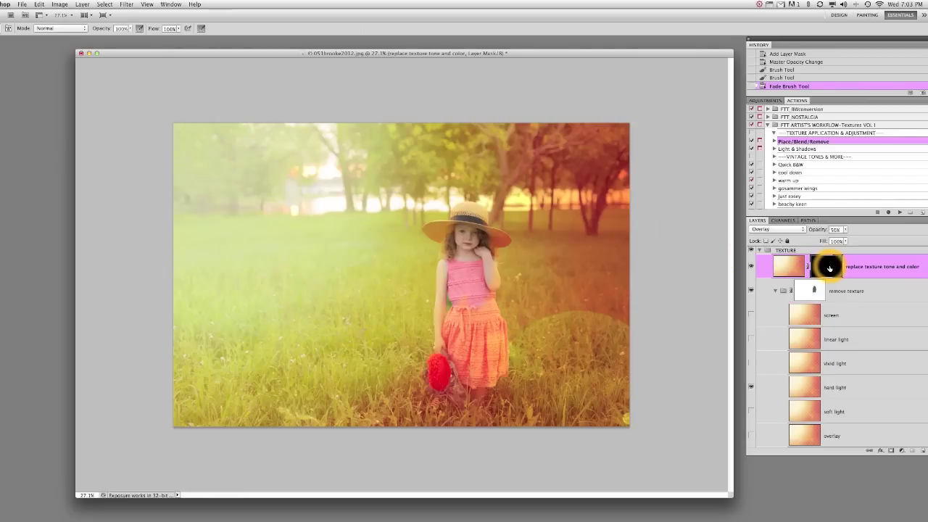
- Clear texture from the girl's face, dress and hat, fading the hat stroke to 60%
{"action": "mouse_move", "coordinate": [461, 239]}
{"action": "left_mouse_down"}
{"action": "mouse_move", "coordinate": [469, 219]}
{"action": "mouse_move", "coordinate": [482, 235]}
{"action": "mouse_move", "coordinate": [448, 250]}
{"action": "mouse_move", "coordinate": [453, 262]}
{"action": "mouse_move", "coordinate": [487, 257]}
{"action": "mouse_move", "coordinate": [482, 288]}
{"action": "mouse_move", "coordinate": [472, 302]}
{"action": "mouse_move", "coordinate": [459, 270]}
{"action": "mouse_move", "coordinate": [451, 306]}
{"action": "left_mouse_up"}
{"action": "mouse_move", "coordinate": [471, 227]}
{"action": "left_mouse_down"}
{"action": "mouse_move", "coordinate": [493, 235]}
{"action": "mouse_move", "coordinate": [494, 296]}
{"action": "mouse_move", "coordinate": [481, 332]}
{"action": "mouse_move", "coordinate": [457, 354]}
{"action": "left_mouse_up"}
{"action": "left_click", "coordinate": [815, 290]}
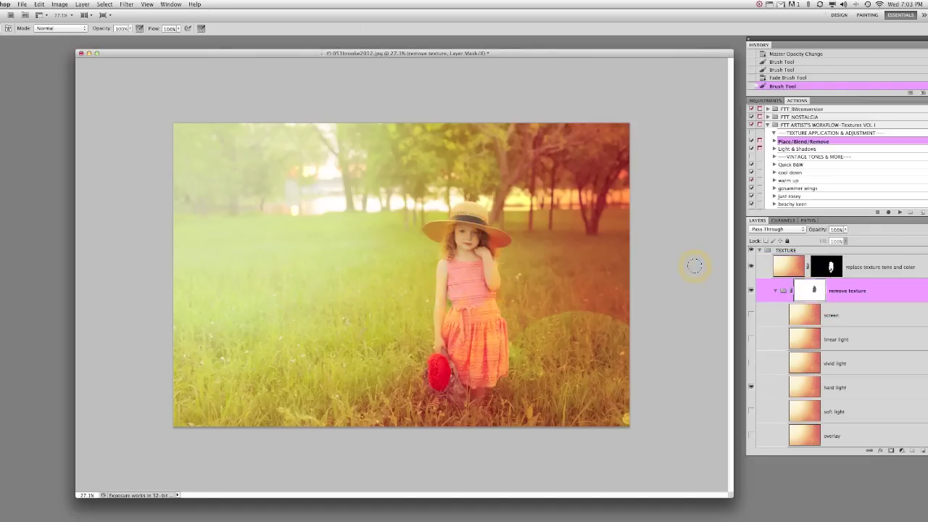
{"action": "mouse_move", "coordinate": [475, 229]}
{"action": "left_mouse_down"}
{"action": "mouse_move", "coordinate": [435, 234]}
{"action": "mouse_move", "coordinate": [464, 219]}
{"action": "mouse_move", "coordinate": [484, 239]}
{"action": "mouse_move", "coordinate": [502, 238]}
{"action": "left_mouse_up"}
{"action": "key", "text": "super+shift+f"}
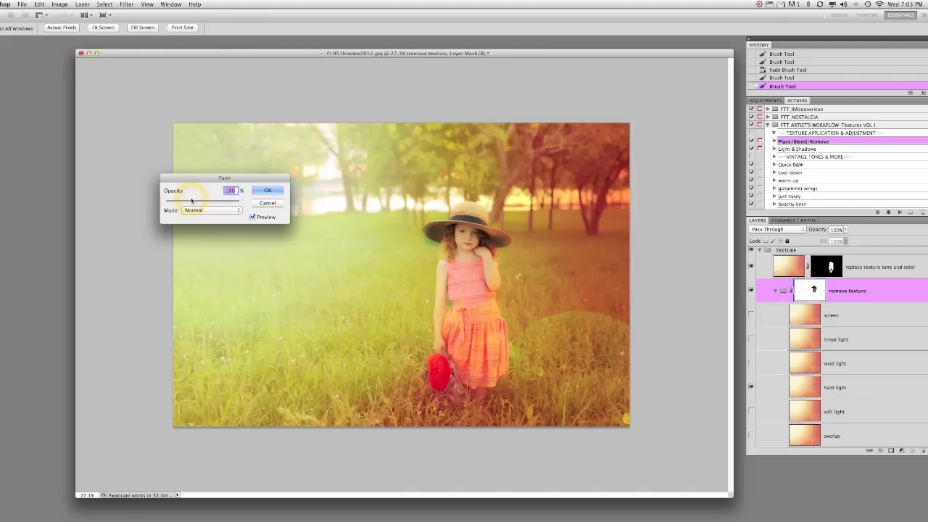
{"action": "left_click_drag", "start_coordinate": [191, 201], "coordinate": [211, 204]}
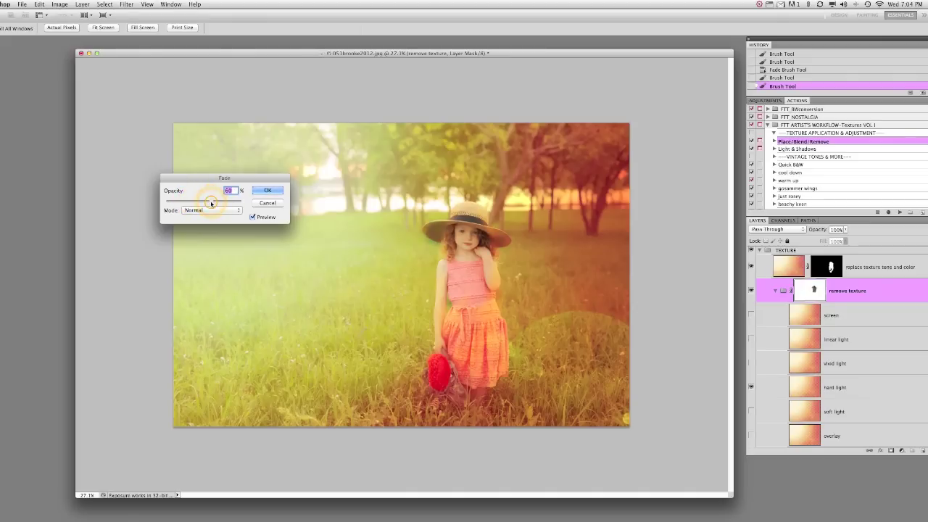
{"action": "left_click", "coordinate": [266, 190]}
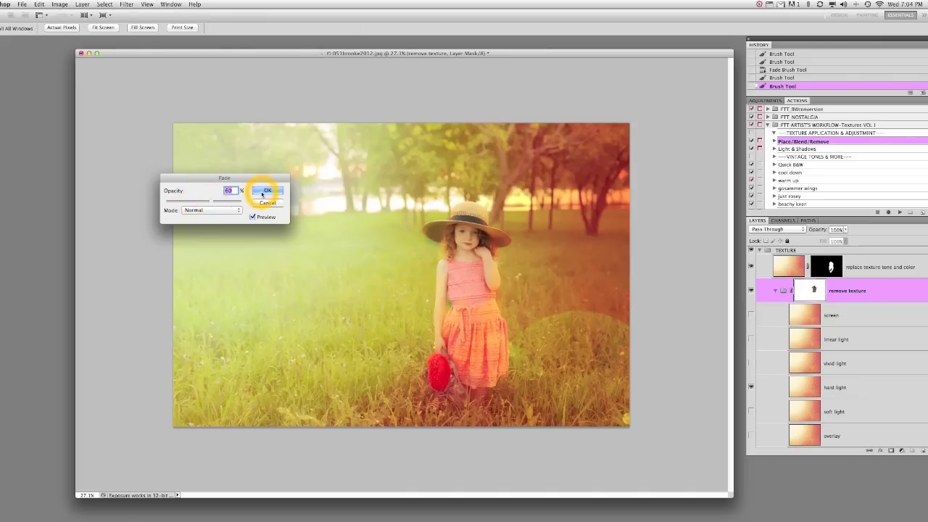
- Paint the replace texture tone and color mask over her hat, face, shoulder and skirt
{"action": "left_click", "coordinate": [832, 267]}
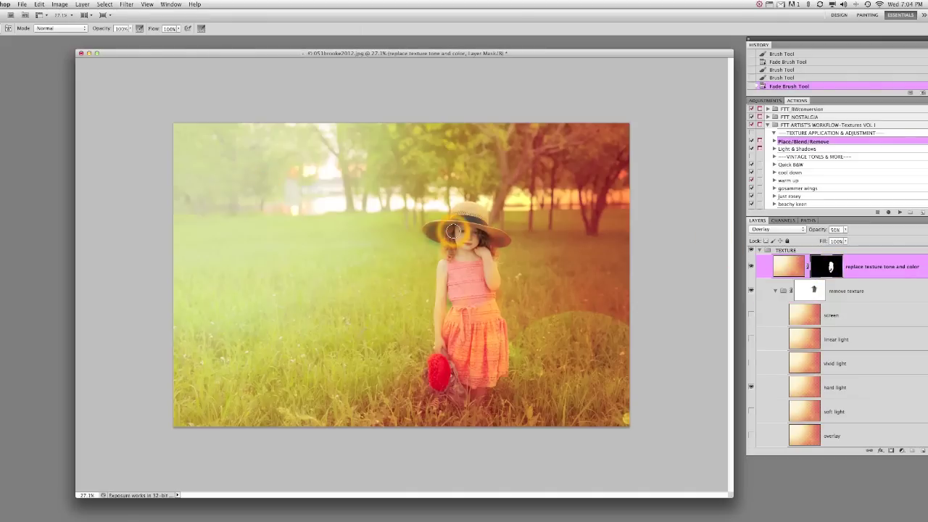
{"action": "mouse_move", "coordinate": [452, 231]}
{"action": "left_mouse_down"}
{"action": "mouse_move", "coordinate": [443, 234]}
{"action": "mouse_move", "coordinate": [491, 225]}
{"action": "mouse_move", "coordinate": [503, 242]}
{"action": "mouse_move", "coordinate": [493, 250]}
{"action": "left_mouse_up"}
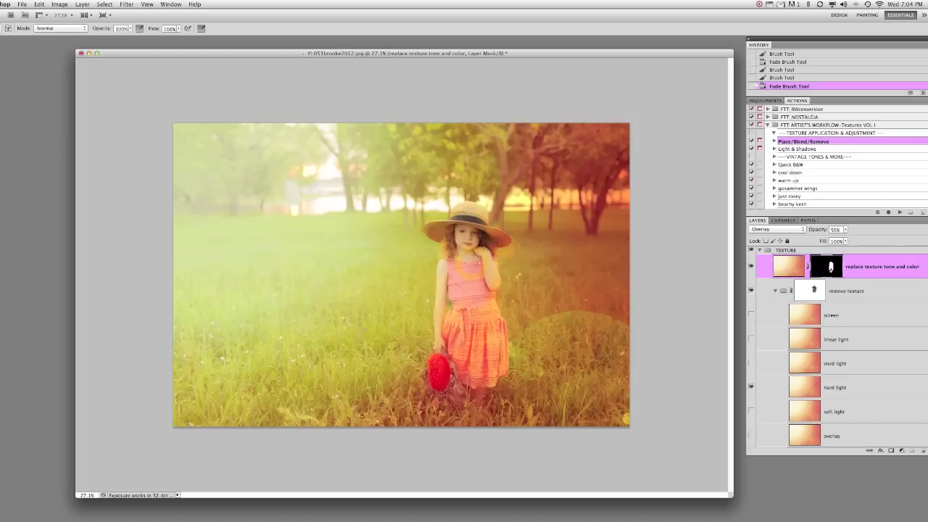
{"action": "mouse_move", "coordinate": [447, 305]}
{"action": "left_mouse_down"}
{"action": "mouse_move", "coordinate": [438, 355]}
{"action": "mouse_move", "coordinate": [444, 343]}
{"action": "left_mouse_up"}
{"action": "mouse_move", "coordinate": [464, 261]}
{"action": "left_mouse_down"}
{"action": "mouse_move", "coordinate": [472, 224]}
{"action": "mouse_move", "coordinate": [472, 246]}
{"action": "mouse_move", "coordinate": [497, 224]}
{"action": "mouse_move", "coordinate": [500, 245]}
{"action": "mouse_move", "coordinate": [512, 250]}
{"action": "left_mouse_up"}
{"action": "left_click", "coordinate": [499, 219]}
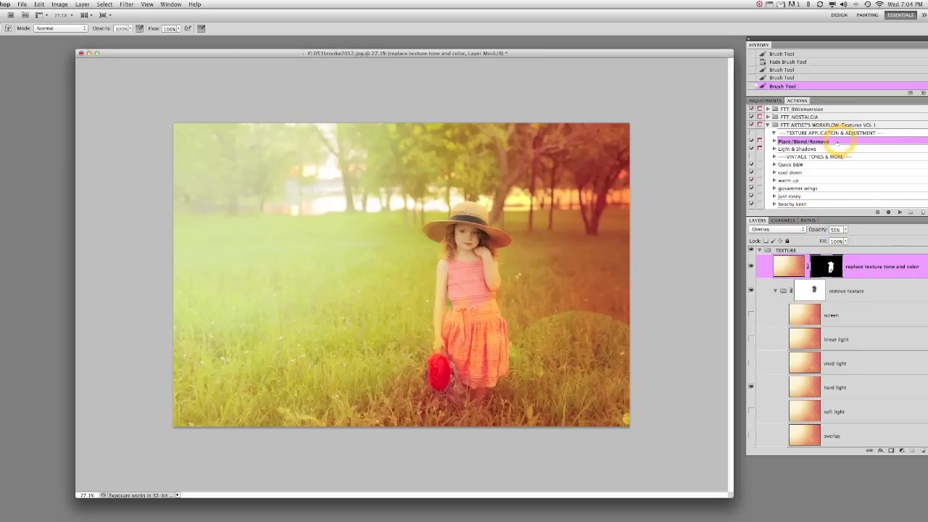
- Run the Light & Shadows action and paint its contrast mask onto the girl at 33% opacity
{"action": "left_click", "coordinate": [788, 150]}
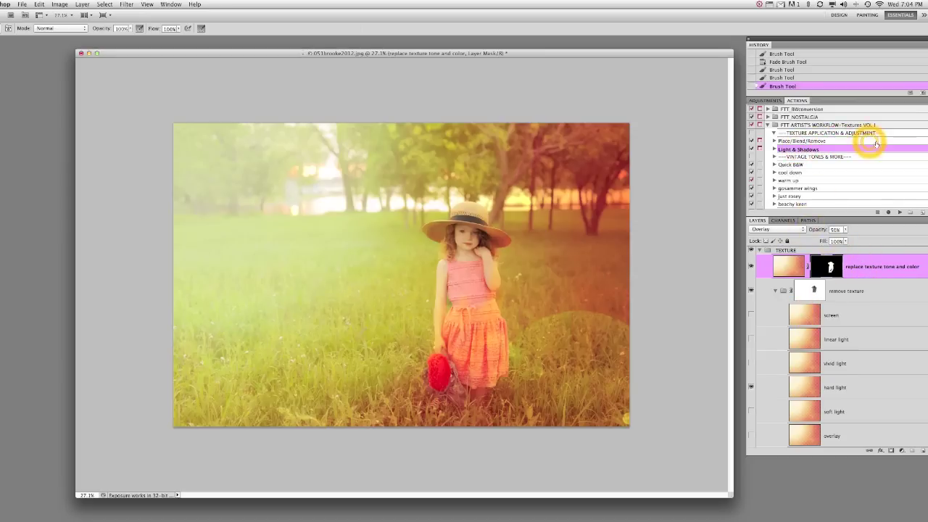
{"action": "left_click", "coordinate": [900, 211]}
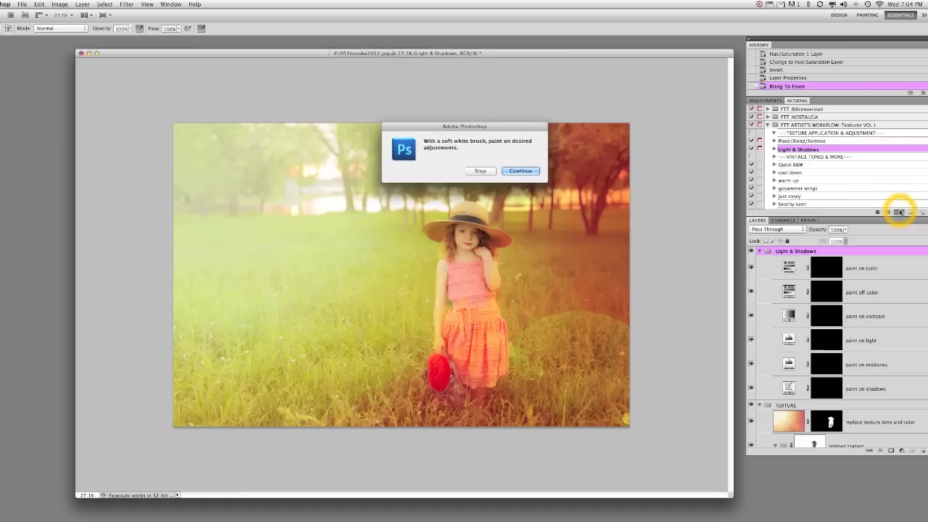
{"action": "left_click", "coordinate": [518, 171]}
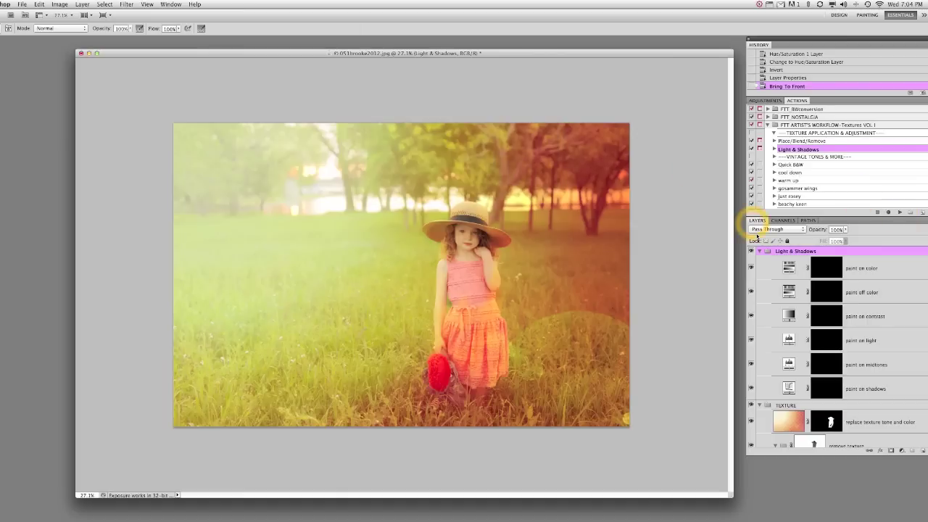
{"action": "left_click", "coordinate": [825, 324]}
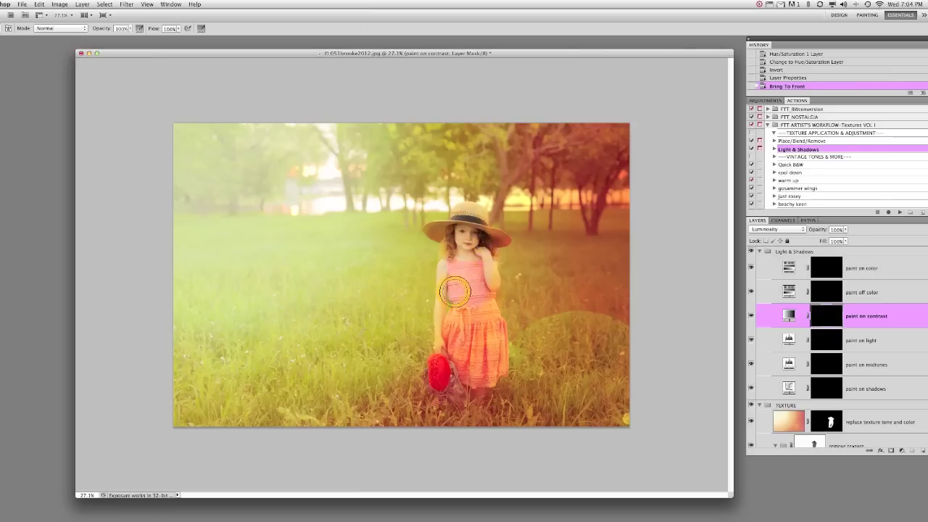
{"action": "left_click_drag", "start_coordinate": [461, 298], "coordinate": [484, 323]}
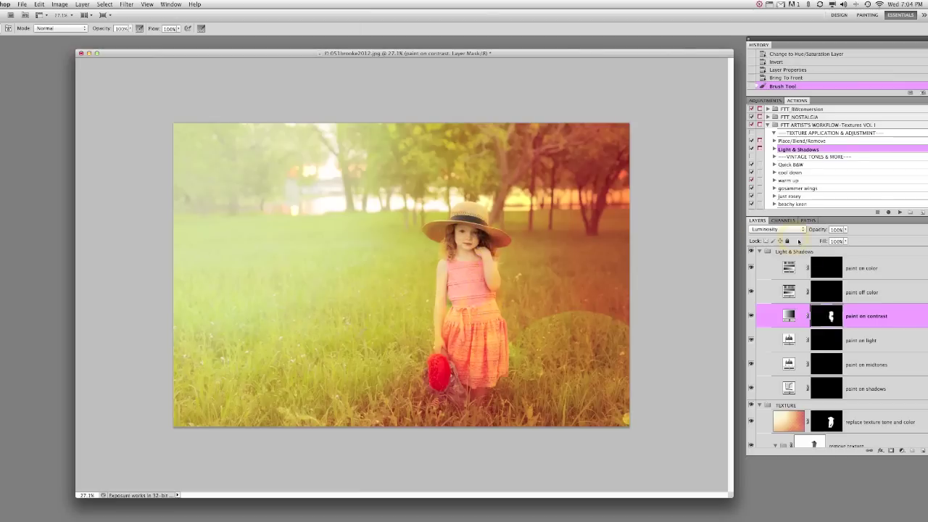
{"action": "left_click", "coordinate": [843, 230]}
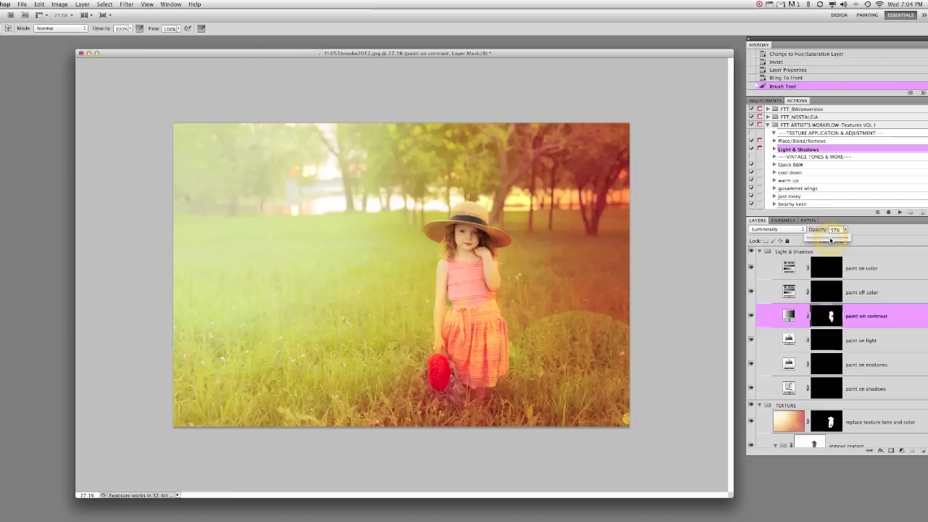
{"action": "left_click_drag", "start_coordinate": [823, 241], "coordinate": [825, 239]}
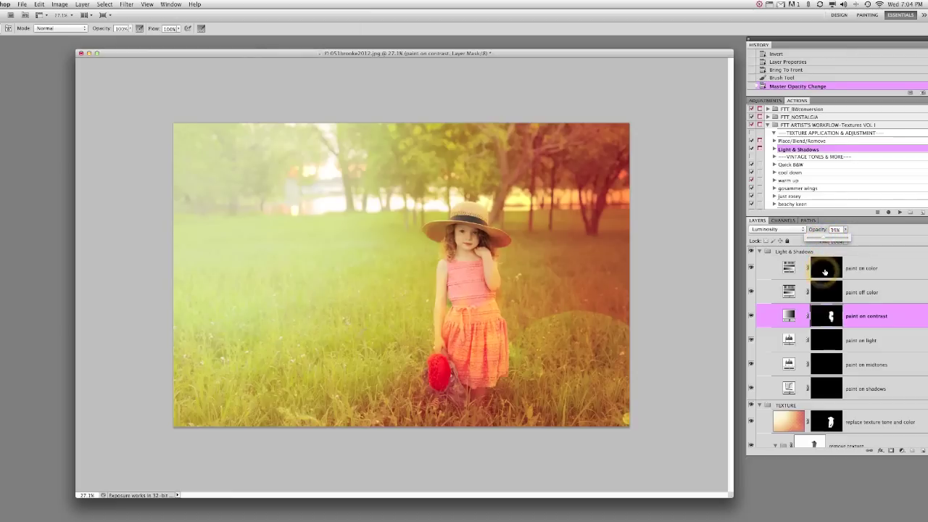
- Paint the paint on color mask over the girl at 37% opacity and collapse both groups
{"action": "left_click", "coordinate": [826, 268]}
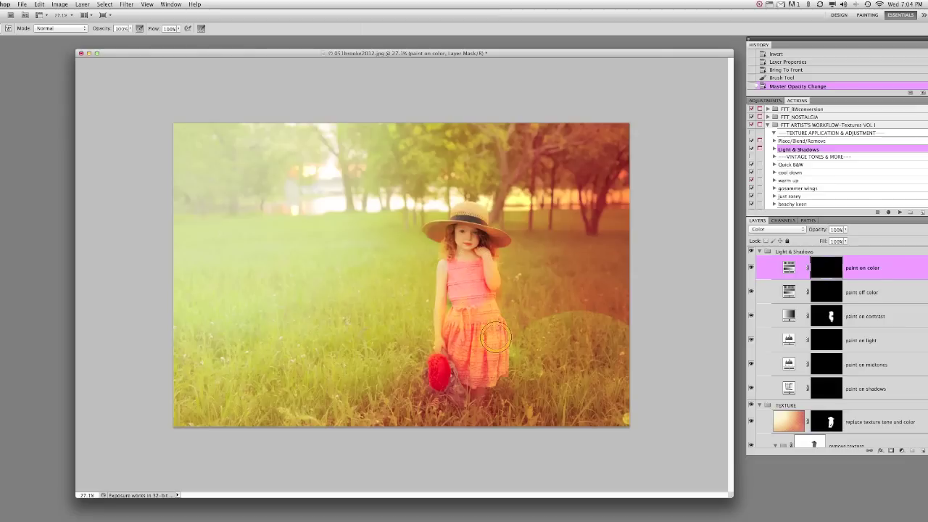
{"action": "left_click_drag", "start_coordinate": [482, 321], "coordinate": [480, 330]}
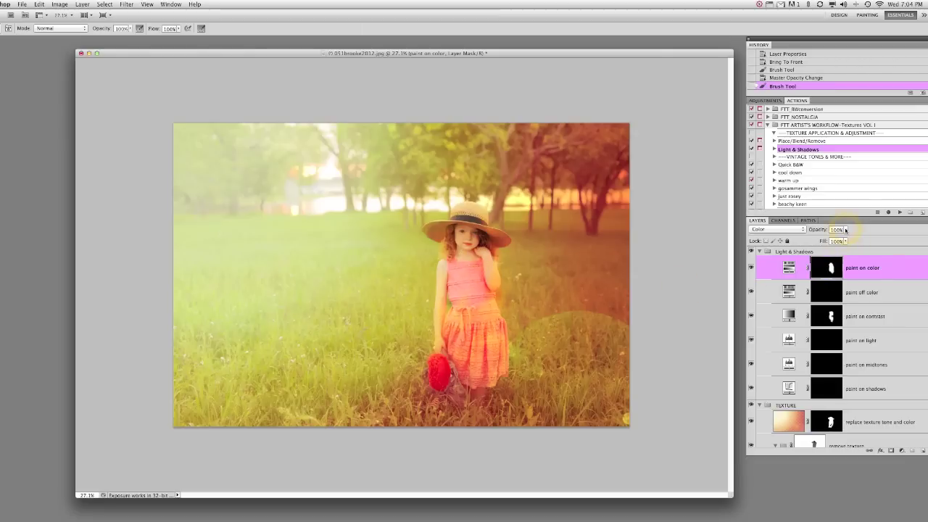
{"action": "left_click_drag", "start_coordinate": [845, 230], "coordinate": [822, 239]}
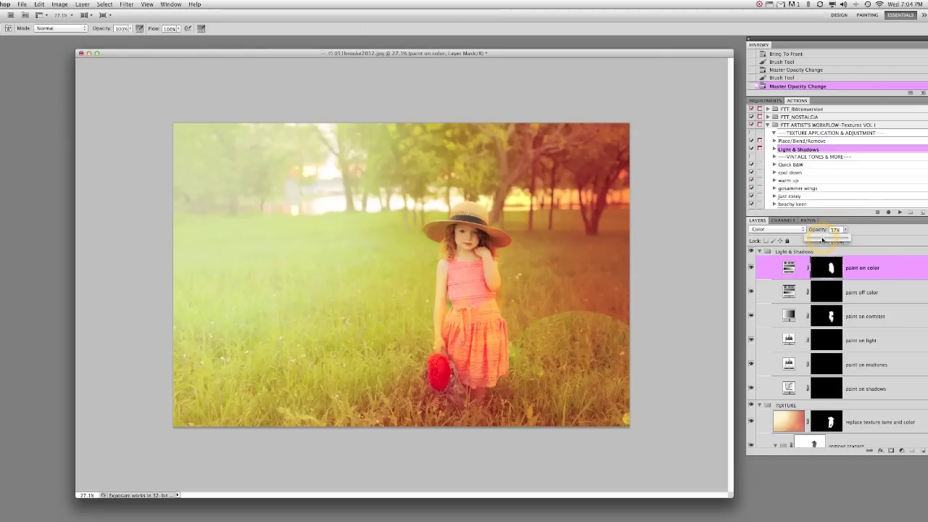
{"action": "left_click", "coordinate": [759, 251]}
{"action": "left_click", "coordinate": [759, 259]}
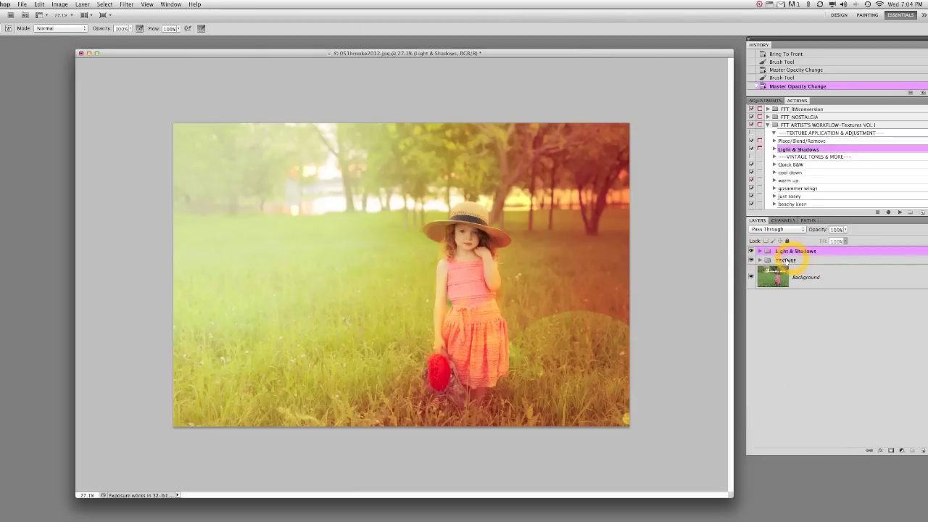
- Compare Light & Shadows on and off, then apply the gossamer wings action at reduced opacity
{"action": "left_click", "coordinate": [751, 252]}
{"action": "left_click", "coordinate": [752, 253]}
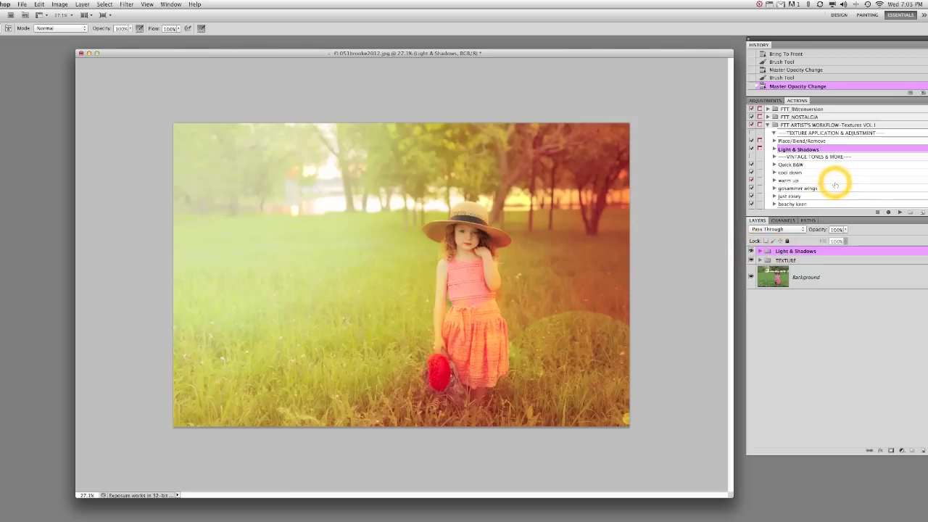
{"action": "left_click", "coordinate": [813, 188]}
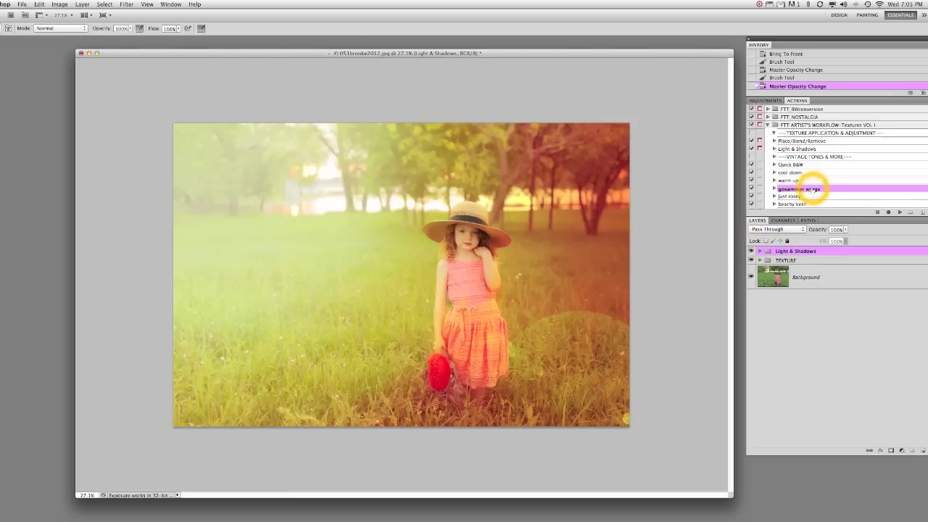
{"action": "left_click", "coordinate": [899, 212]}
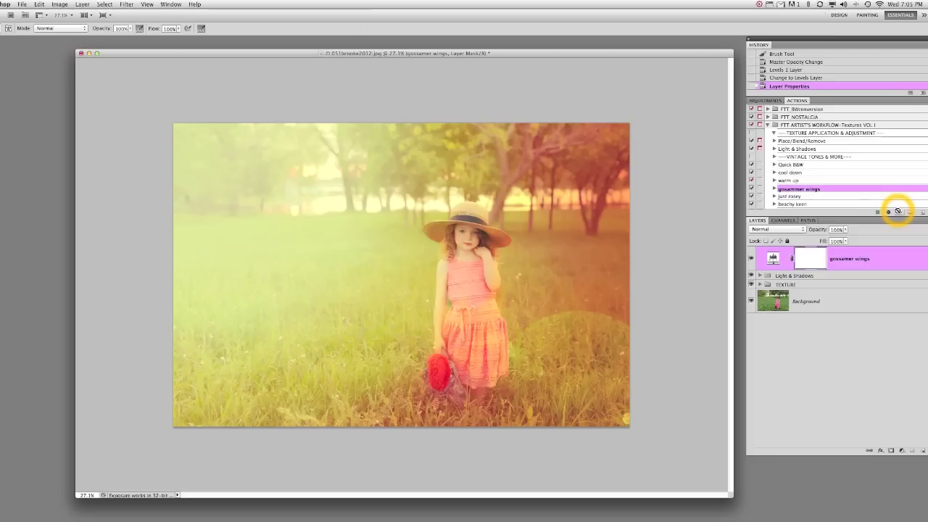
{"action": "left_click", "coordinate": [846, 230]}
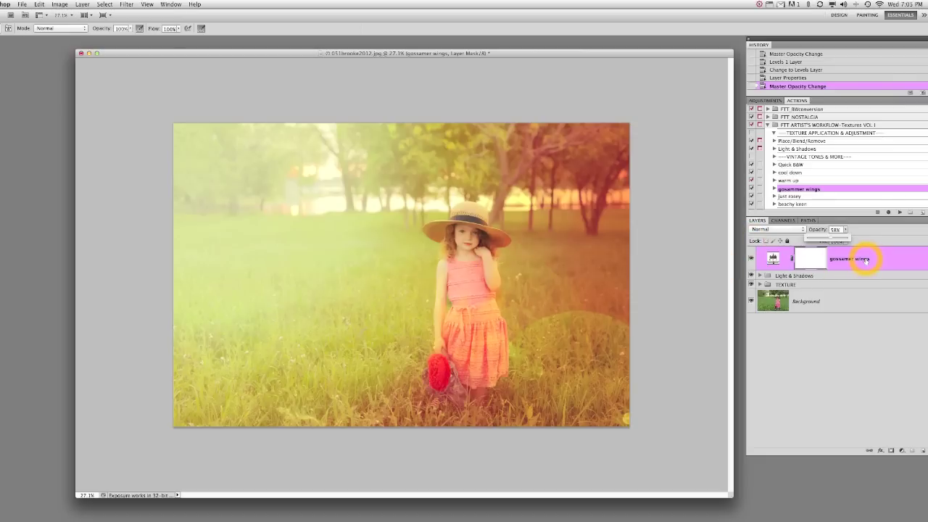
{"action": "left_click", "coordinate": [786, 277]}
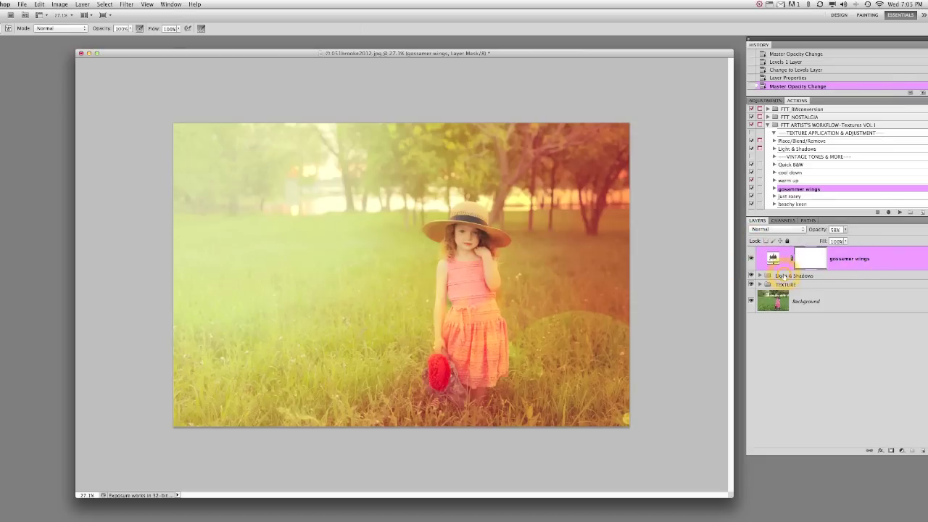
- Move the gossamer wings layer beneath the Light & Shadows group
{"action": "left_click_drag", "start_coordinate": [785, 278], "coordinate": [781, 242]}
{"action": "left_click_drag", "start_coordinate": [785, 277], "coordinate": [781, 250]}
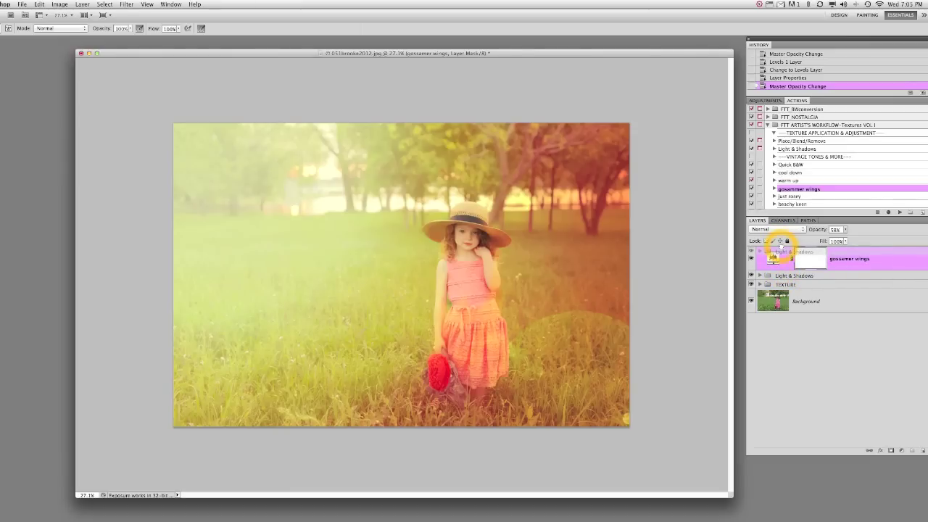
{"action": "left_click_drag", "start_coordinate": [780, 247], "coordinate": [781, 250]}
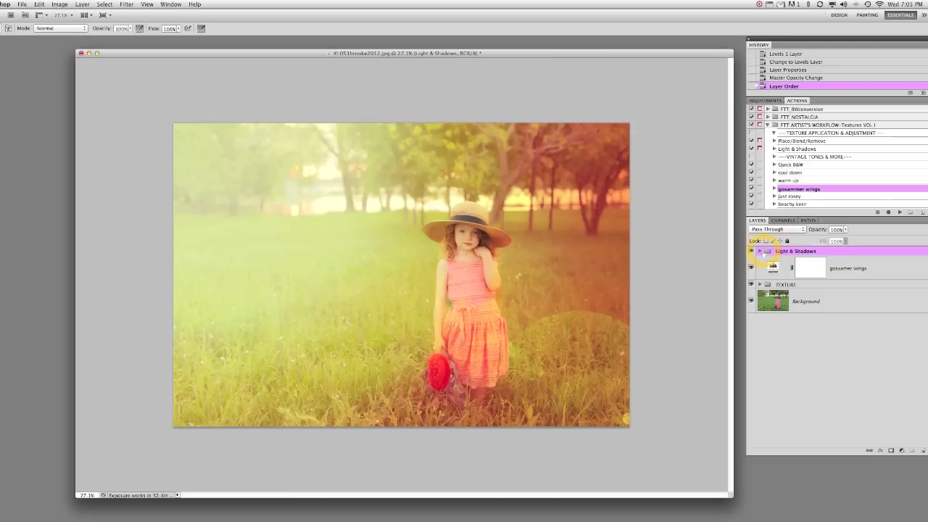
- Paint the paint on midtones mask over the girl and set it to 42% opacity
{"action": "left_click", "coordinate": [760, 251]}
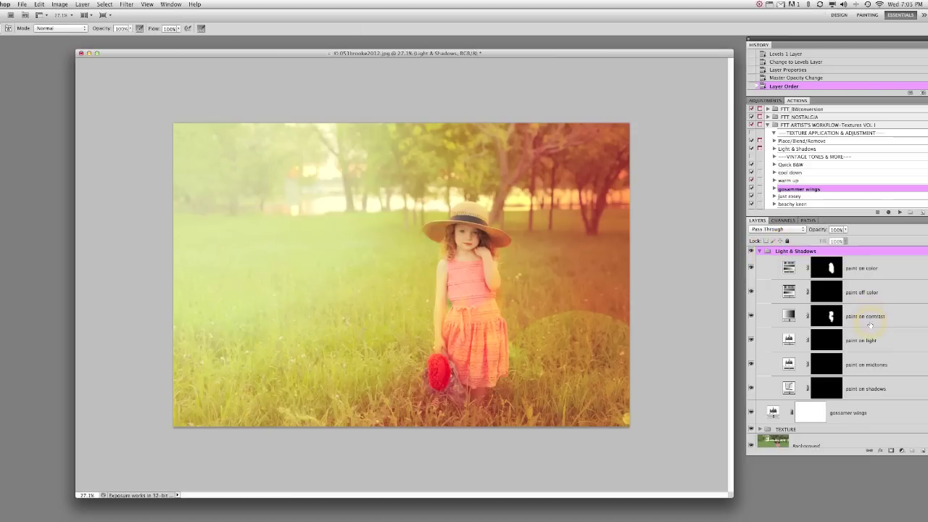
{"action": "left_click", "coordinate": [873, 318]}
{"action": "left_click", "coordinate": [833, 366]}
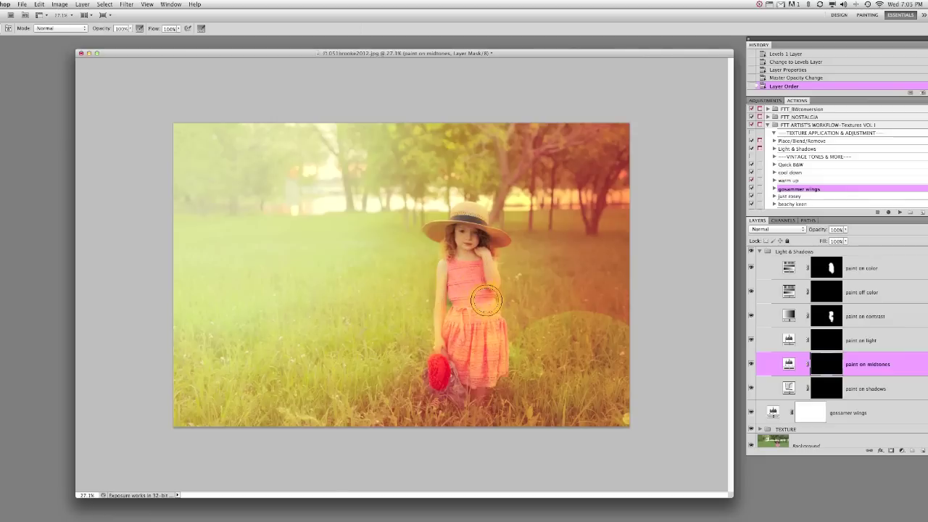
{"action": "mouse_move", "coordinate": [448, 293]}
{"action": "left_mouse_down"}
{"action": "mouse_move", "coordinate": [471, 327]}
{"action": "mouse_move", "coordinate": [487, 264]}
{"action": "mouse_move", "coordinate": [487, 333]}
{"action": "mouse_move", "coordinate": [476, 365]}
{"action": "left_mouse_up"}
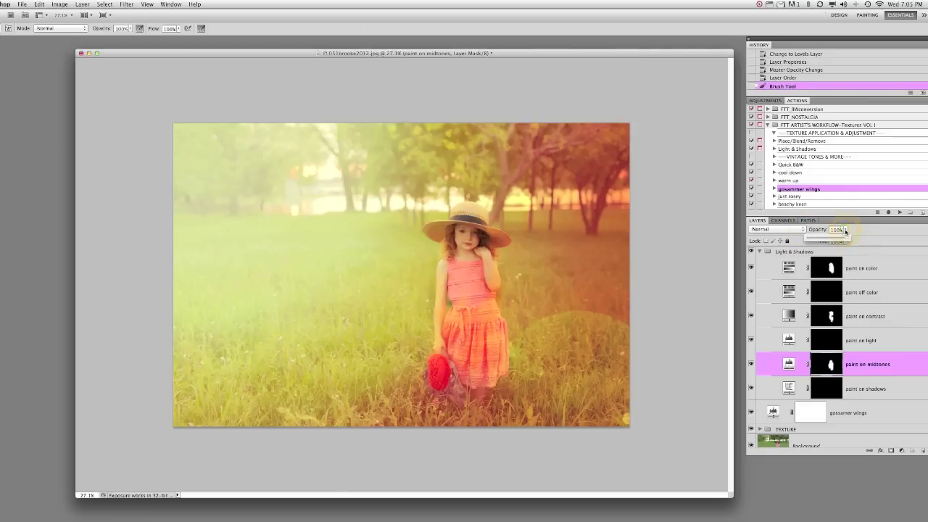
{"action": "left_click_drag", "start_coordinate": [823, 237], "coordinate": [824, 238]}
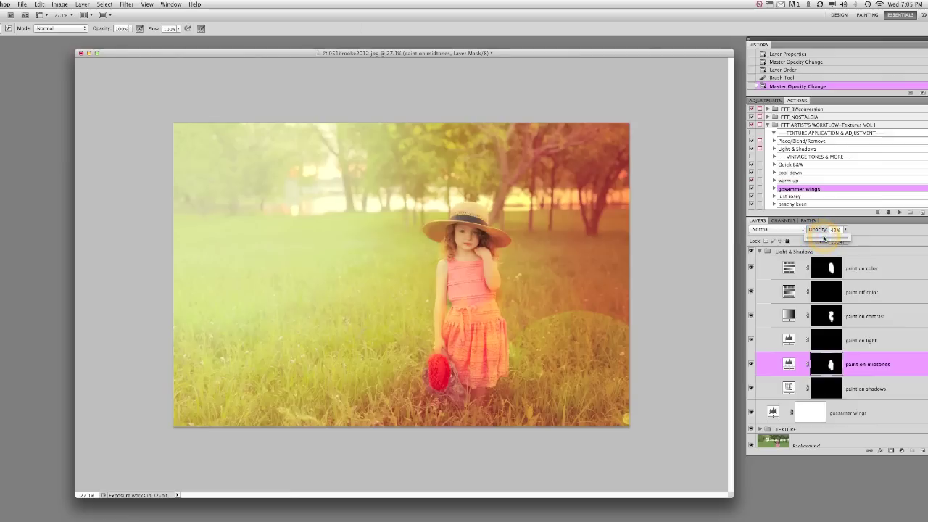
- Raise paint on color to 46% opacity and collapse the Light & Shadows group
{"action": "left_click", "coordinate": [854, 268]}
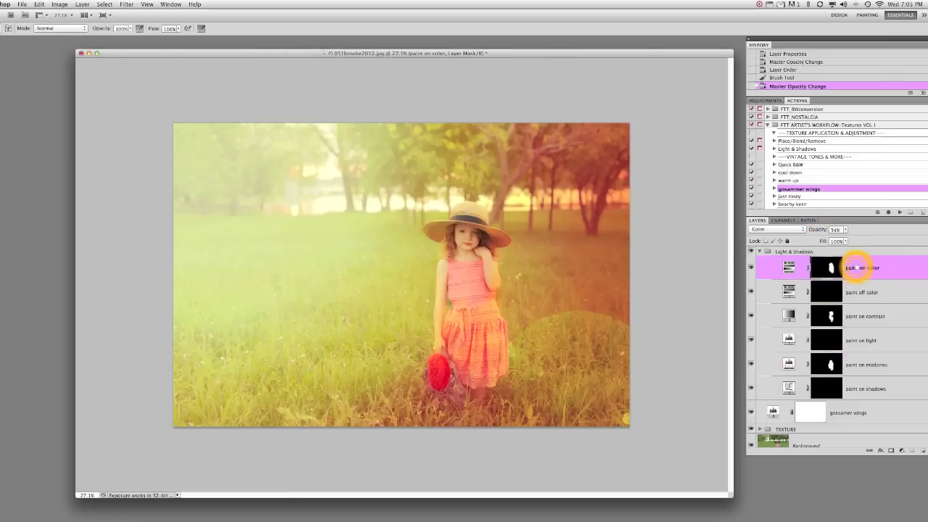
{"action": "left_click_drag", "start_coordinate": [848, 231], "coordinate": [852, 238]}
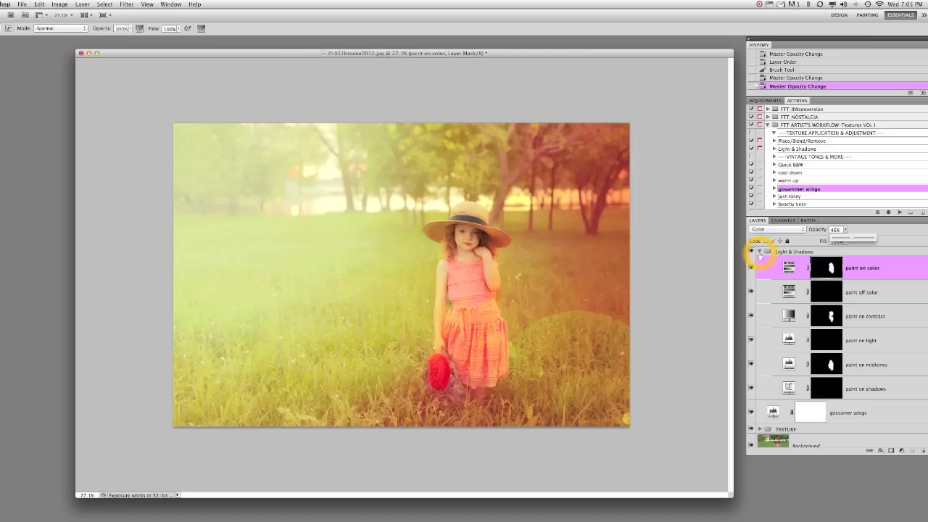
{"action": "left_click", "coordinate": [760, 252]}
{"action": "left_click", "coordinate": [760, 252]}
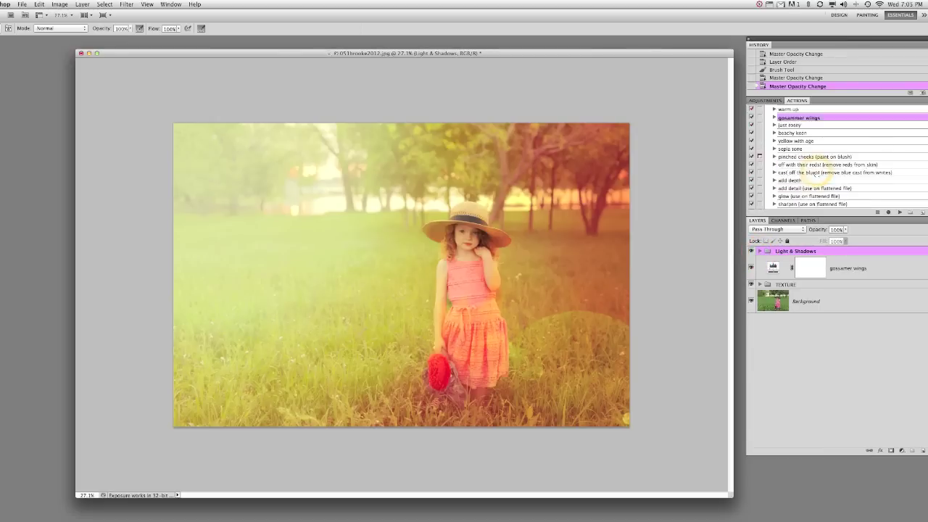
- Flatten all layers into a single background with the flatten action
{"action": "scroll", "coordinate": [809, 171], "scroll_direction": "down", "scroll_amount": 5}
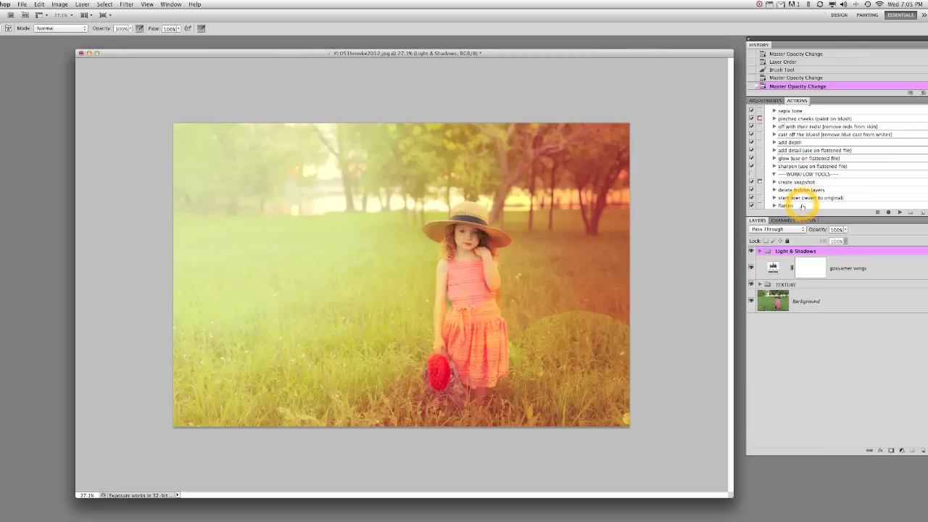
{"action": "left_click", "coordinate": [803, 206]}
{"action": "left_click", "coordinate": [901, 212]}
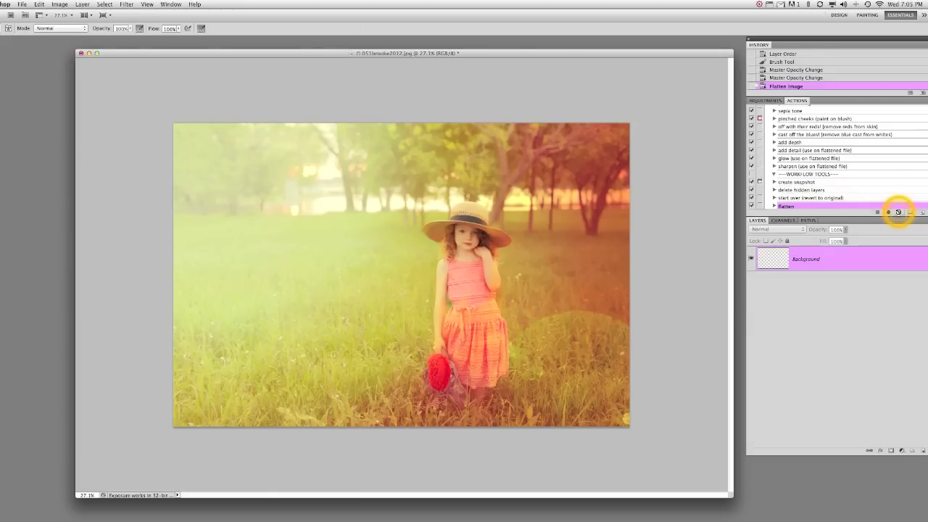
- Run the pinched cheeks action and paint blush onto both of the girl's cheeks
{"action": "scroll", "coordinate": [859, 179], "scroll_direction": "up", "scroll_amount": 1}
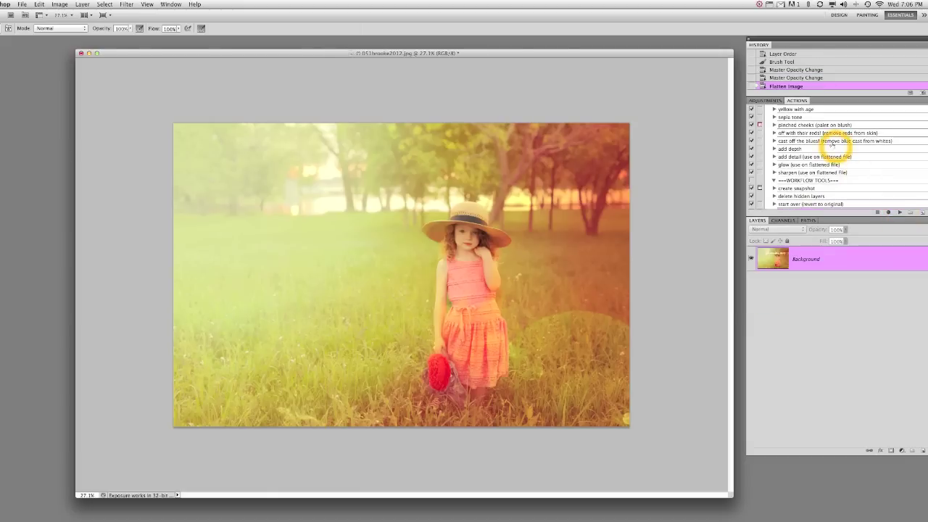
{"action": "left_click", "coordinate": [796, 125]}
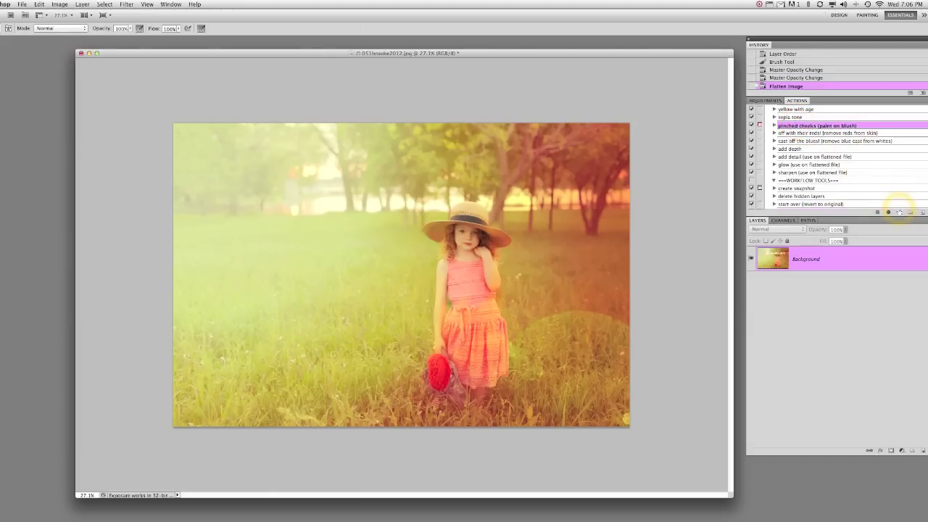
{"action": "left_click", "coordinate": [900, 213]}
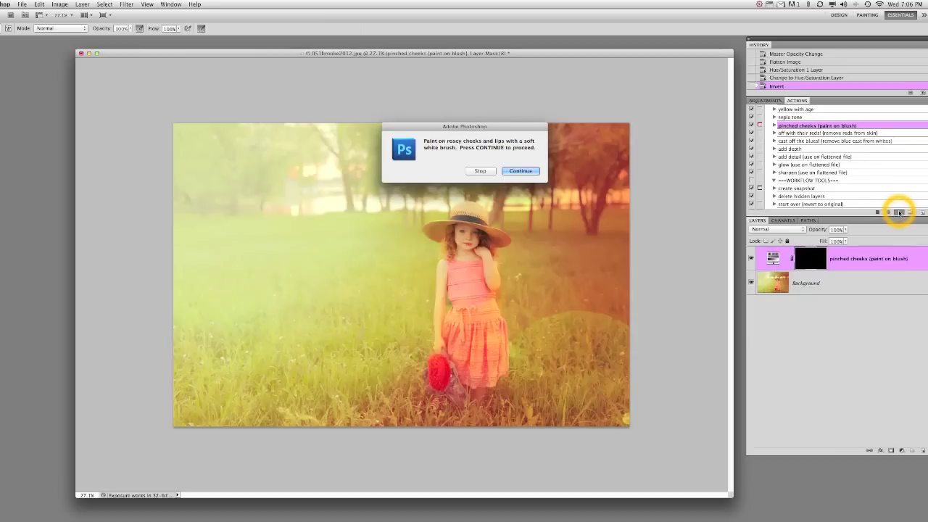
{"action": "left_click", "coordinate": [520, 170]}
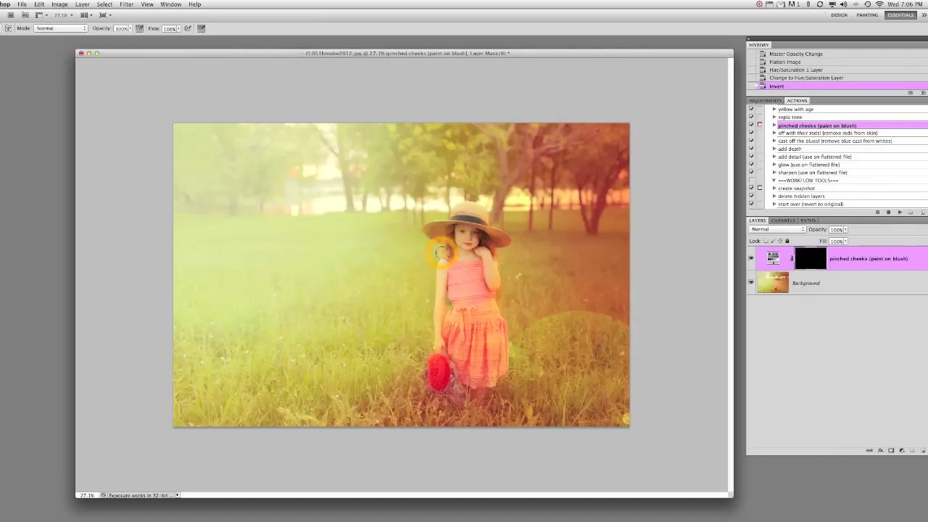
{"action": "left_click_drag", "start_coordinate": [441, 253], "coordinate": [474, 248]}
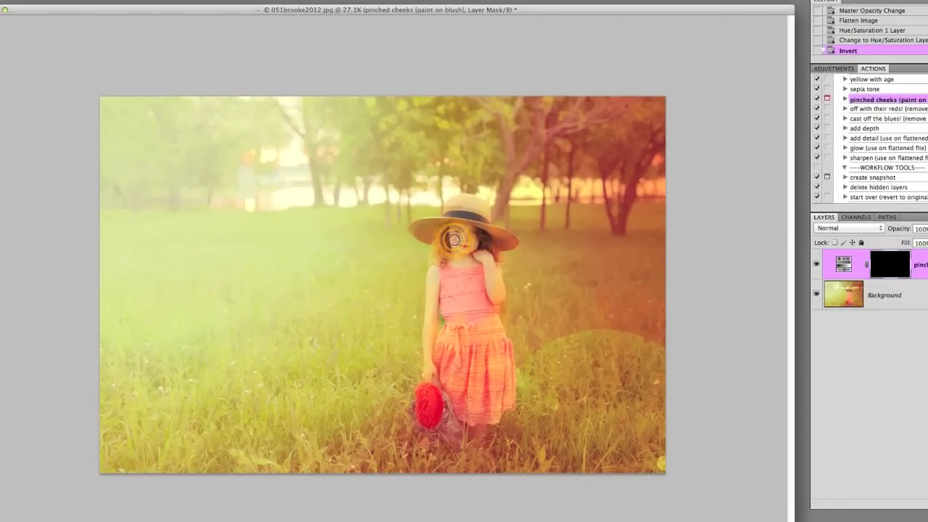
{"action": "left_click_drag", "start_coordinate": [456, 241], "coordinate": [480, 246]}
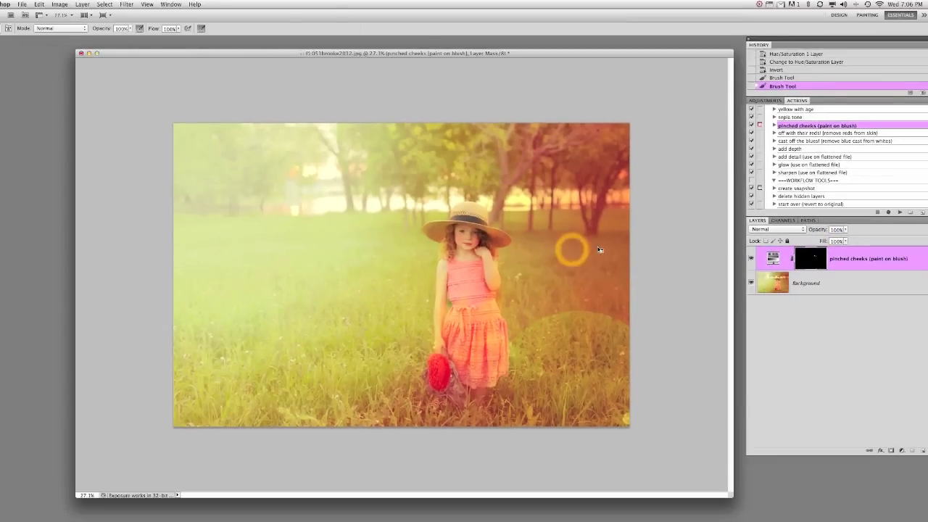
- Soften the blush layer to 30% opacity and compare it on and off
{"action": "left_click", "coordinate": [838, 229]}
{"action": "left_click", "coordinate": [844, 231]}
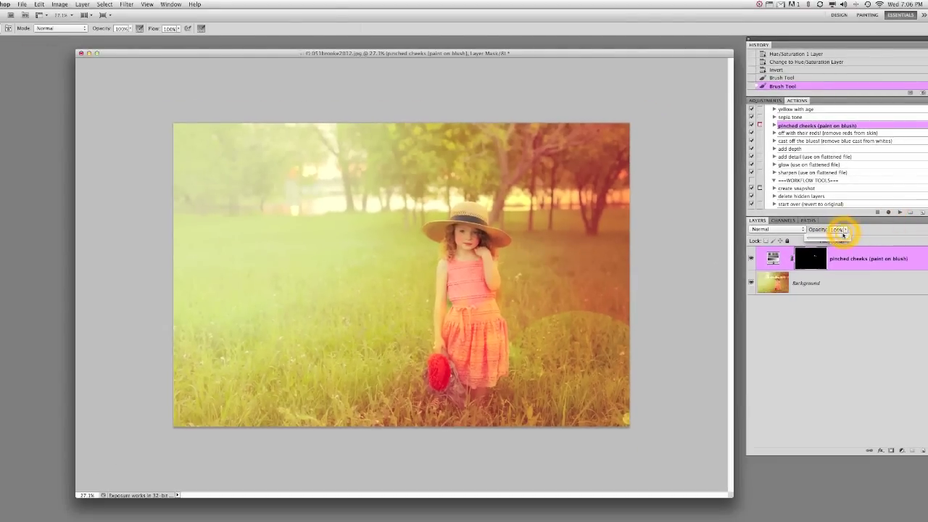
{"action": "left_click_drag", "start_coordinate": [824, 237], "coordinate": [820, 239]}
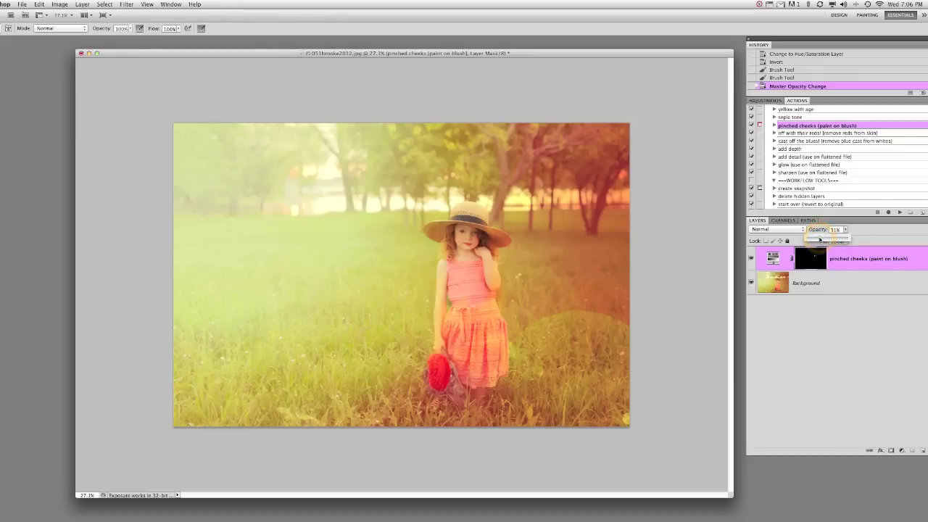
{"action": "left_click_drag", "start_coordinate": [821, 240], "coordinate": [819, 240]}
{"action": "left_click", "coordinate": [751, 258]}
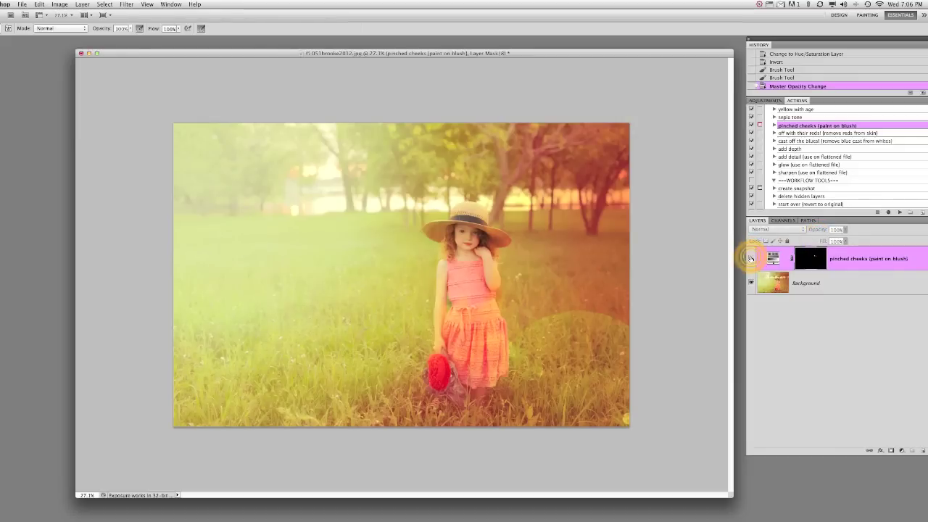
{"action": "left_click", "coordinate": [751, 258]}
{"action": "left_click", "coordinate": [751, 258]}
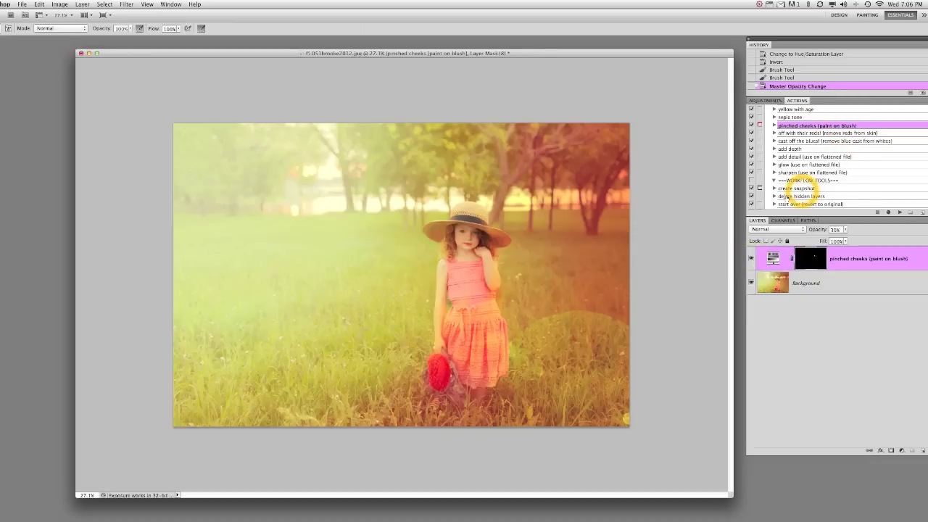
{"action": "scroll", "coordinate": [880, 182], "scroll_direction": "down", "scroll_amount": 1}
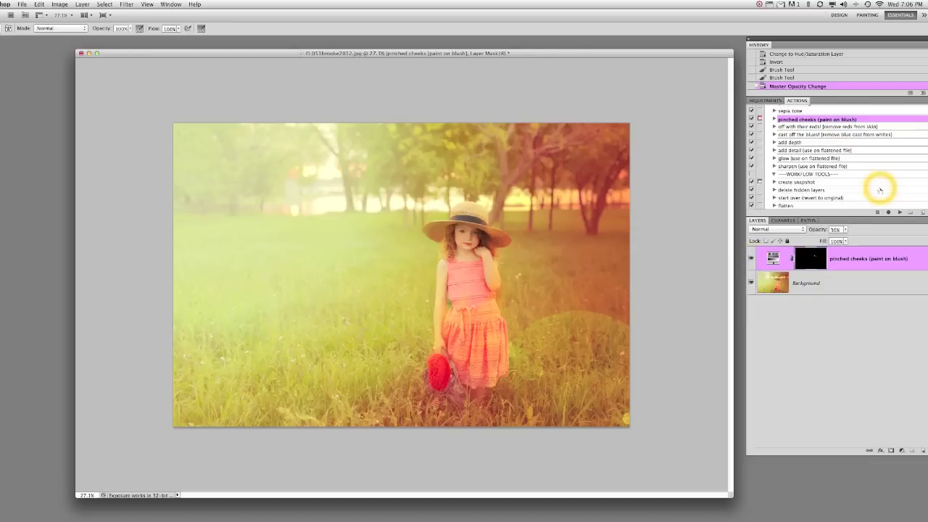
- Flatten the image again with the flatten action
{"action": "left_click", "coordinate": [779, 206]}
{"action": "left_click", "coordinate": [900, 212]}
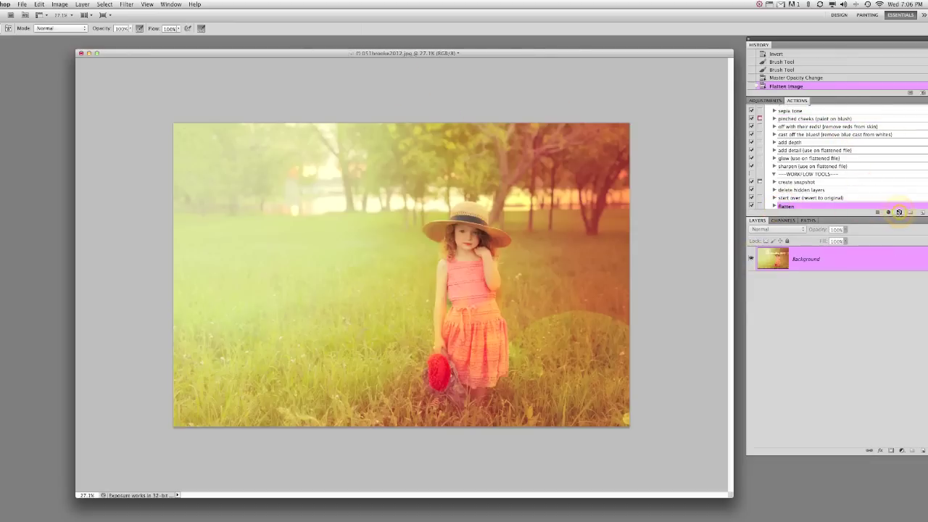
{"action": "scroll", "coordinate": [814, 168], "scroll_direction": "up", "scroll_amount": 6}
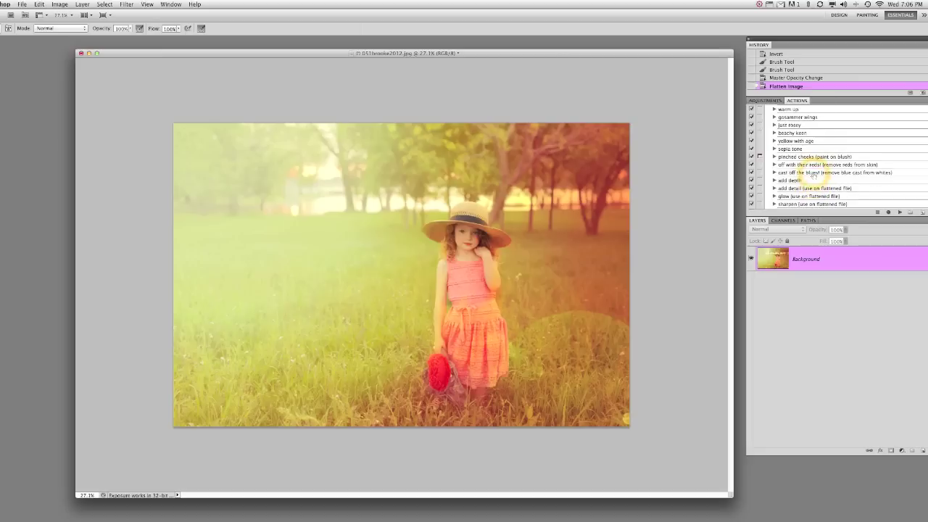
{"action": "scroll", "coordinate": [814, 138], "scroll_direction": "down", "scroll_amount": 1}
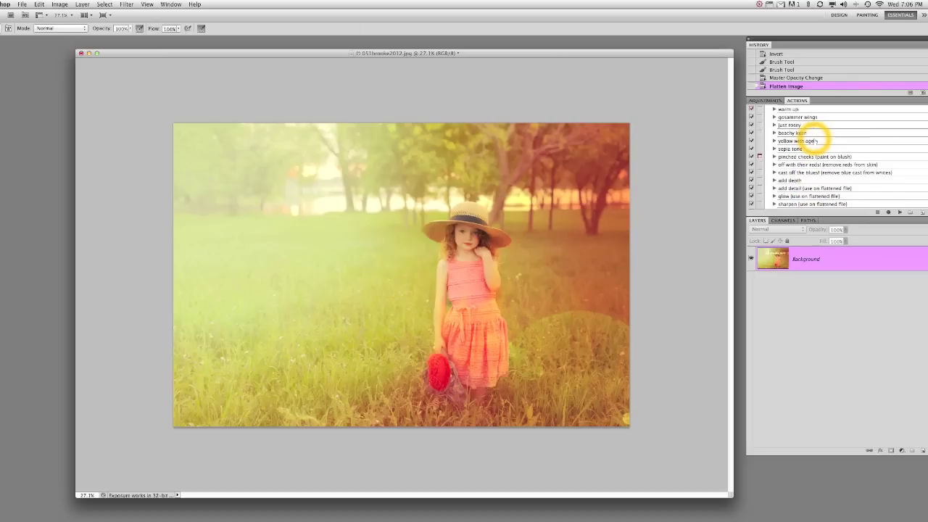
- Apply the 'glow (use on flattened file)' action and lower the glow group to about 30% opacity
{"action": "left_click", "coordinate": [806, 196]}
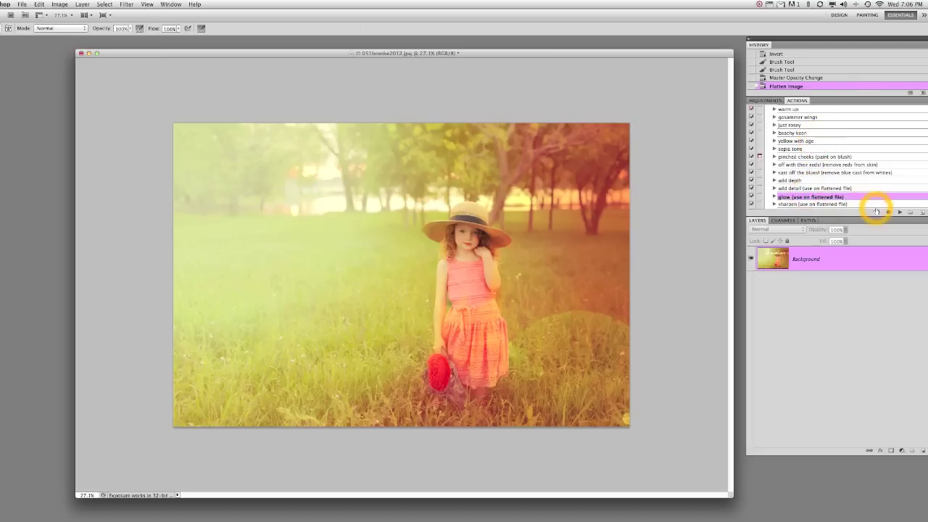
{"action": "left_click", "coordinate": [898, 214]}
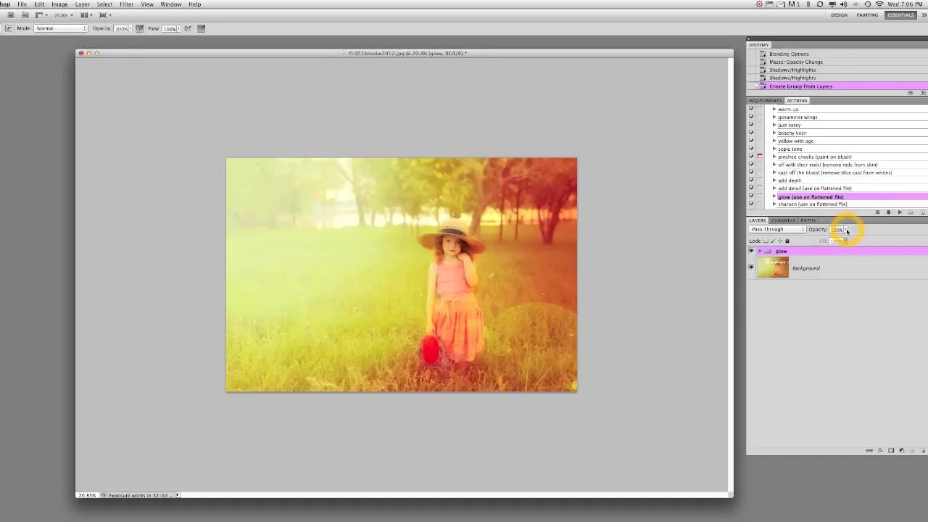
{"action": "left_click", "coordinate": [846, 231]}
{"action": "left_click", "coordinate": [826, 240]}
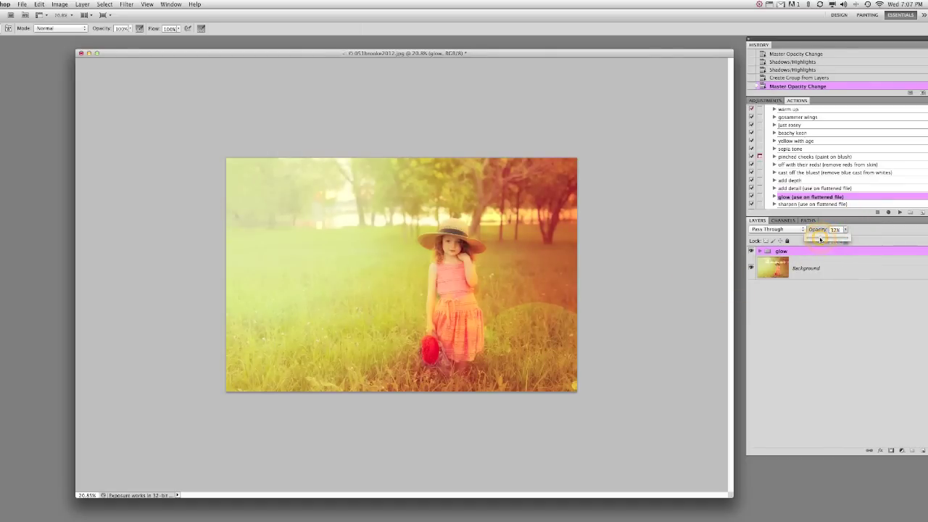
{"action": "left_click_drag", "start_coordinate": [819, 240], "coordinate": [820, 240]}
- Run the 'cool down' action and set the resulting cool down layer's opacity to 27%
{"action": "left_click_drag", "start_coordinate": [819, 240], "coordinate": [821, 148]}
{"action": "scroll", "coordinate": [821, 148], "scroll_direction": "up", "scroll_amount": 1}
{"action": "scroll", "coordinate": [808, 124], "scroll_direction": "up", "scroll_amount": 1}
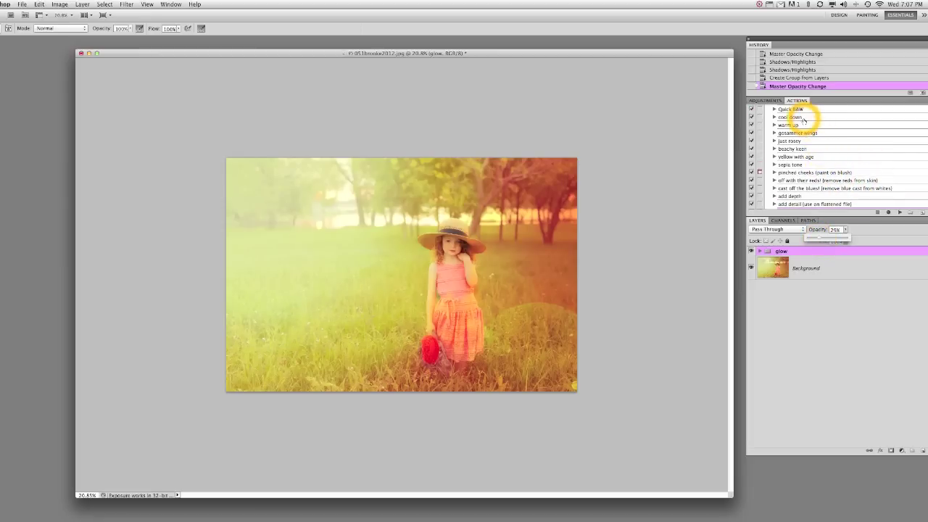
{"action": "left_click", "coordinate": [801, 117]}
{"action": "left_click", "coordinate": [900, 212]}
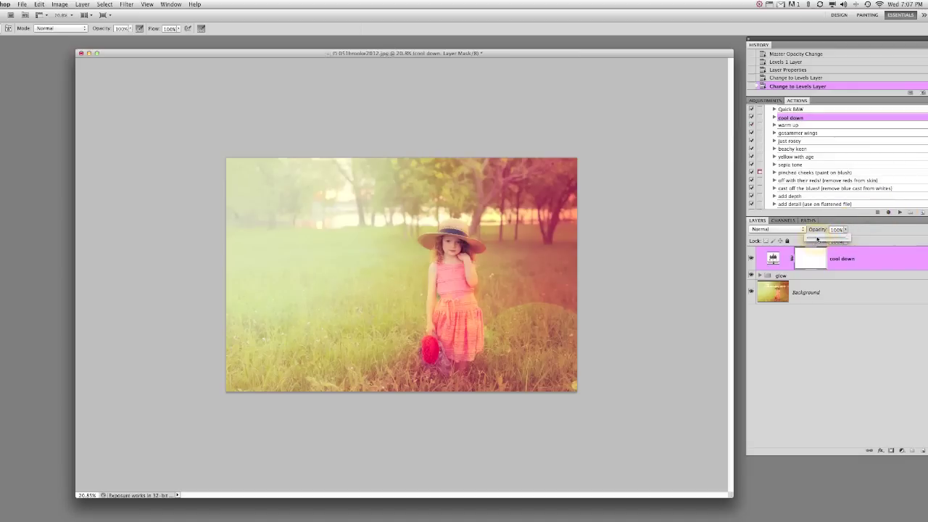
{"action": "left_click", "coordinate": [818, 239]}
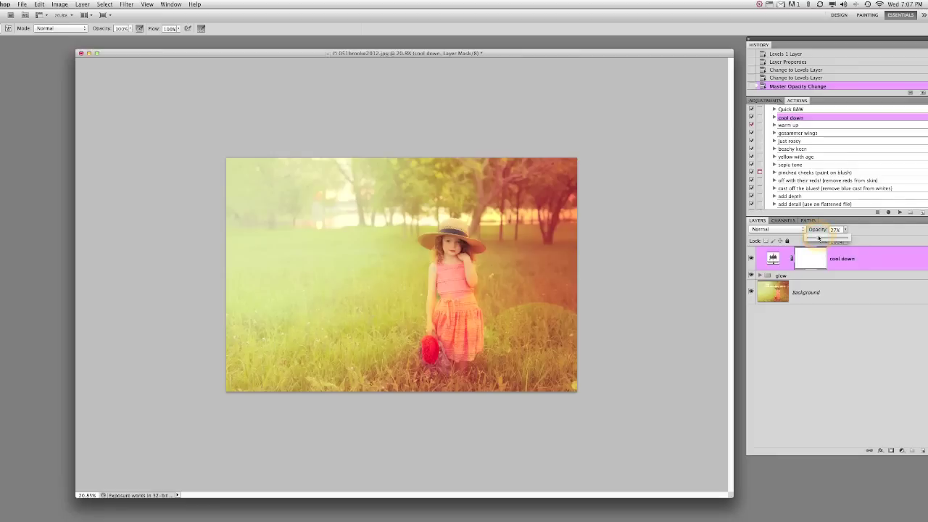
{"action": "left_click", "coordinate": [820, 238]}
{"action": "scroll", "coordinate": [832, 194], "scroll_direction": "down", "scroll_amount": 3}
- Play the 'create snapshot' action to save a snapshot named 'sunburst'
{"action": "left_click", "coordinate": [825, 182]}
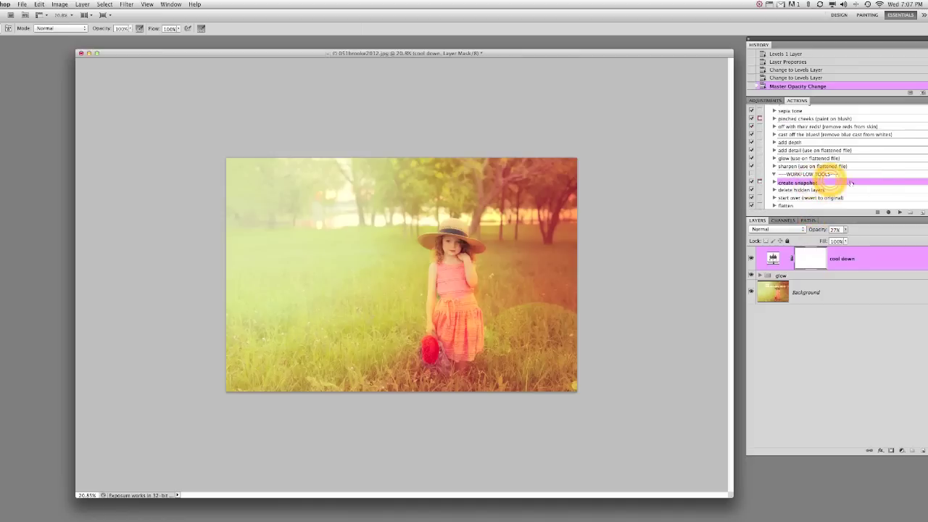
{"action": "left_click", "coordinate": [900, 212]}
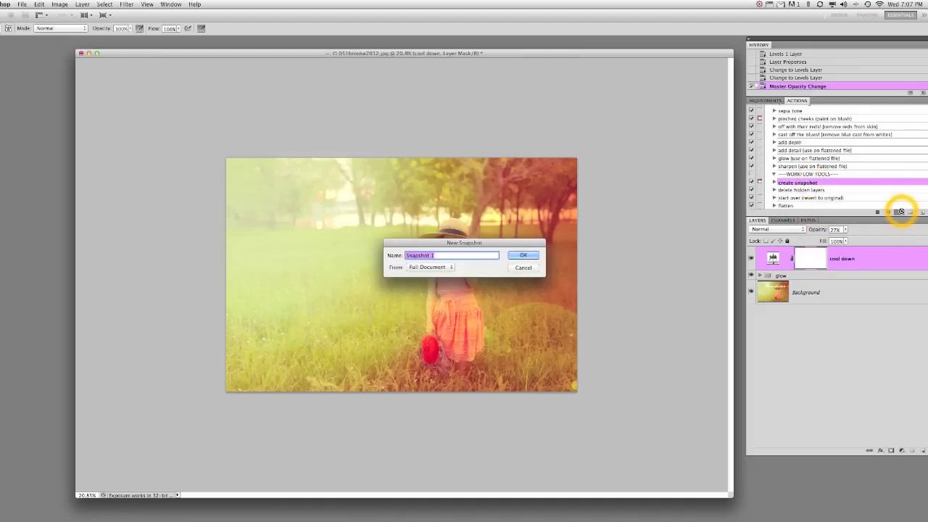
{"action": "type", "text": "sunburst"}
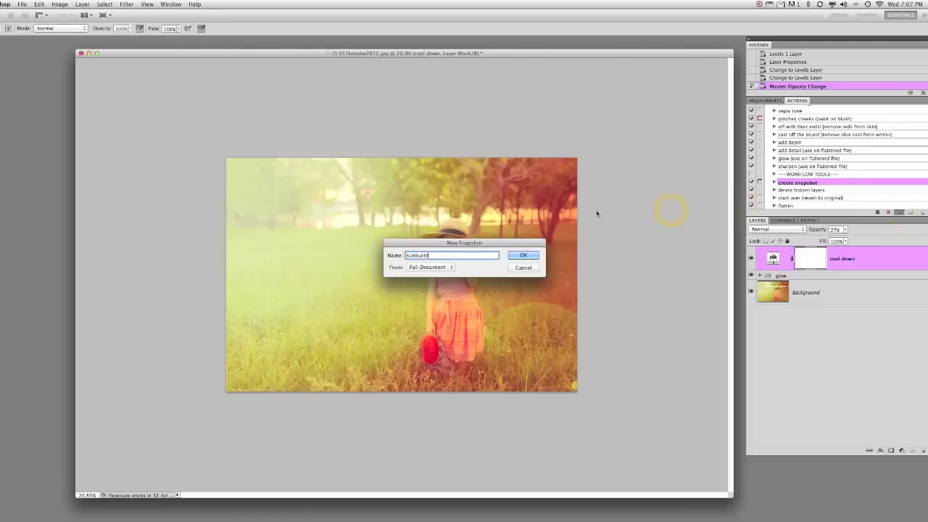
{"action": "left_click", "coordinate": [524, 256]}
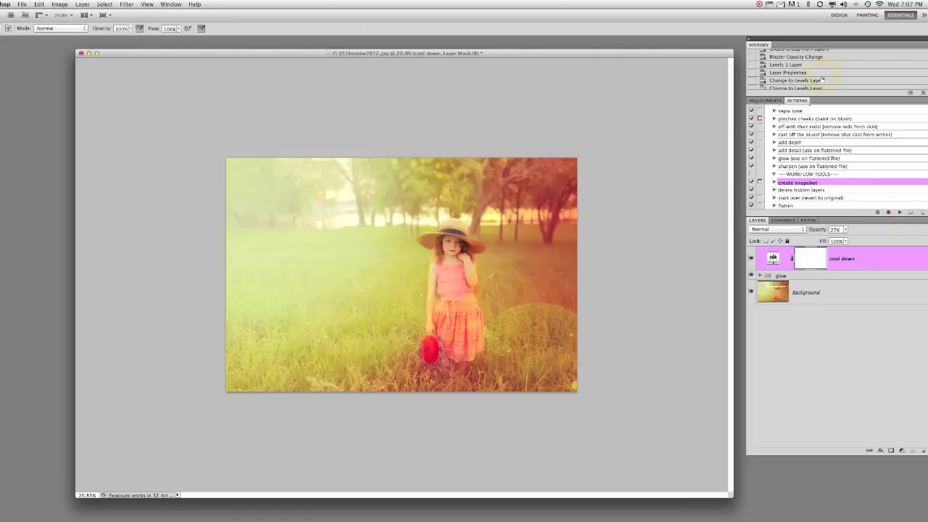
- Toggle between the original and 'sunburst' History snapshots, ending on the sunburst edit
{"action": "scroll", "coordinate": [819, 77], "scroll_direction": "up", "scroll_amount": 5}
{"action": "left_click", "coordinate": [791, 55]}
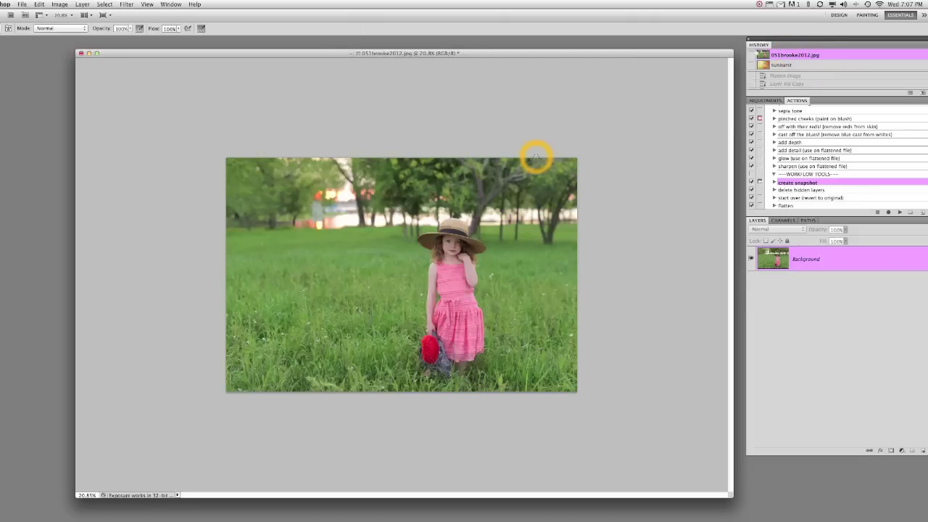
{"action": "scroll", "coordinate": [535, 155], "scroll_direction": "up", "scroll_amount": 3}
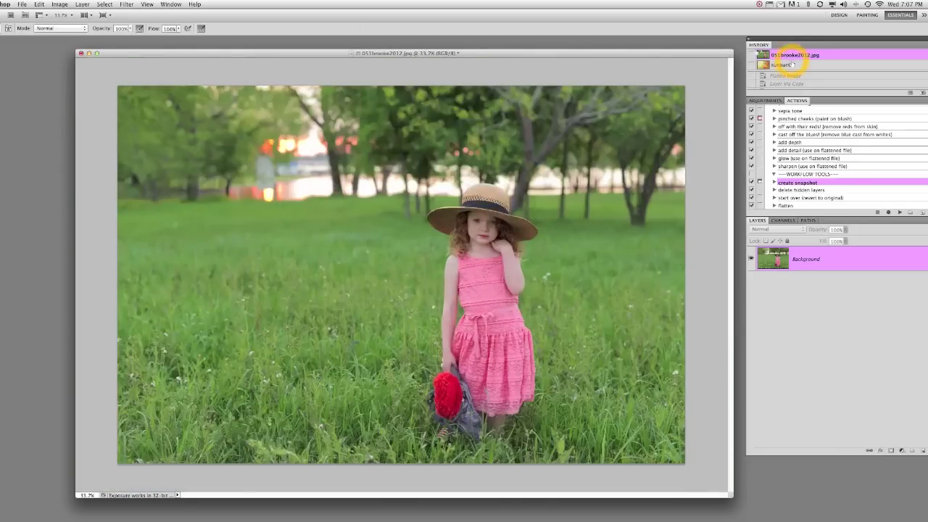
{"action": "left_click", "coordinate": [789, 65]}
{"action": "left_click", "coordinate": [794, 55]}
{"action": "left_click", "coordinate": [791, 66]}
{"action": "scroll", "coordinate": [385, 204], "scroll_direction": "down", "scroll_amount": 2}
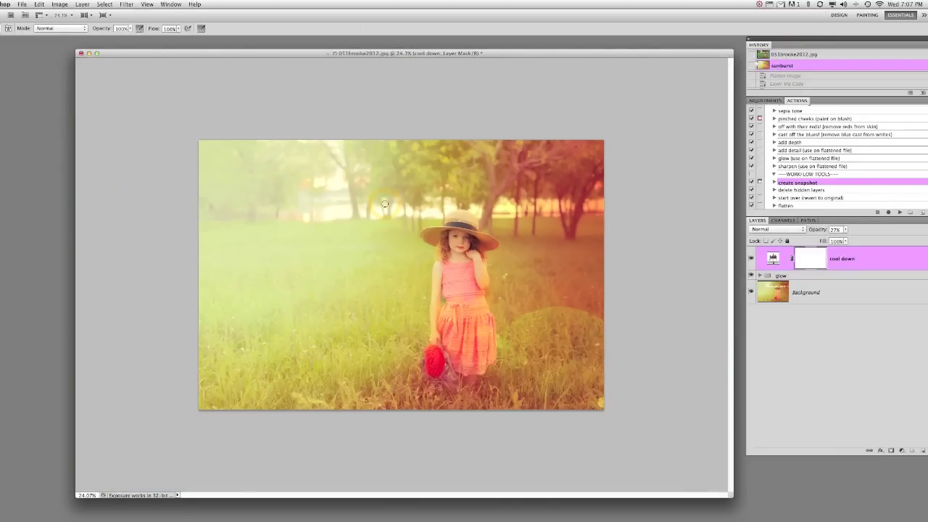
{"action": "scroll", "coordinate": [385, 204], "scroll_direction": "down", "scroll_amount": 1}
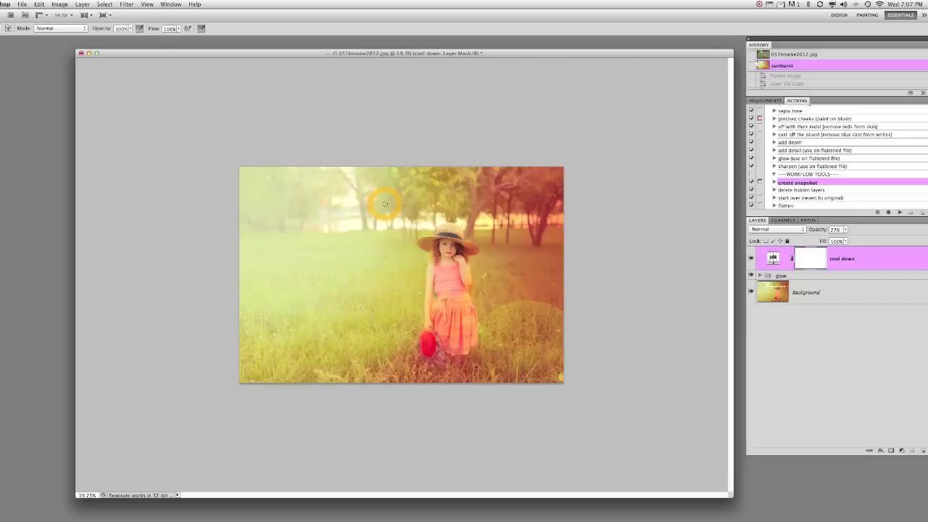